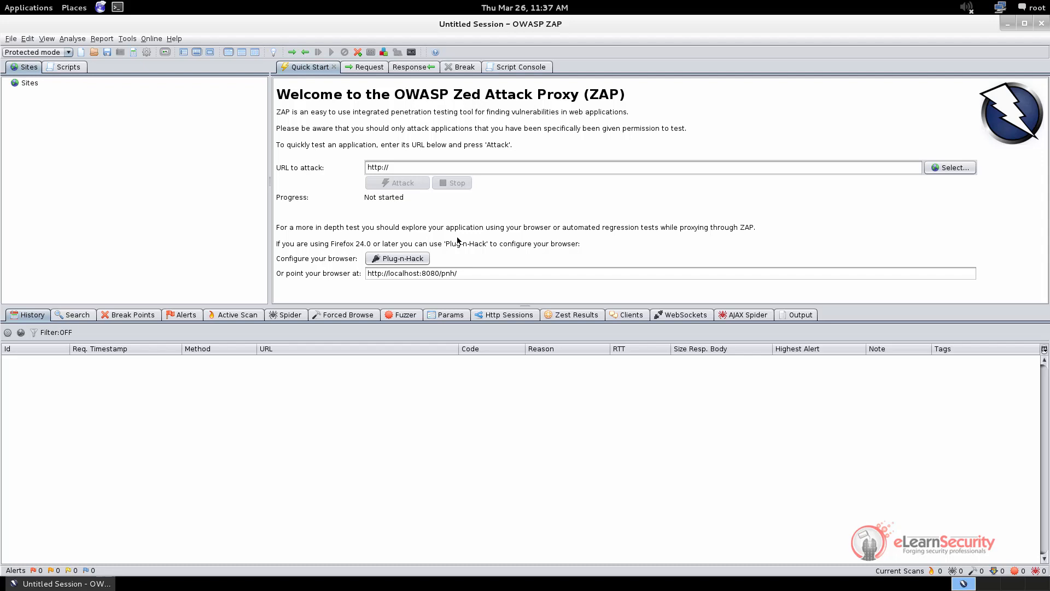
Look at ZAP's Local proxy options, then close them without changes
{"action": "left_click", "coordinate": [126, 39]}
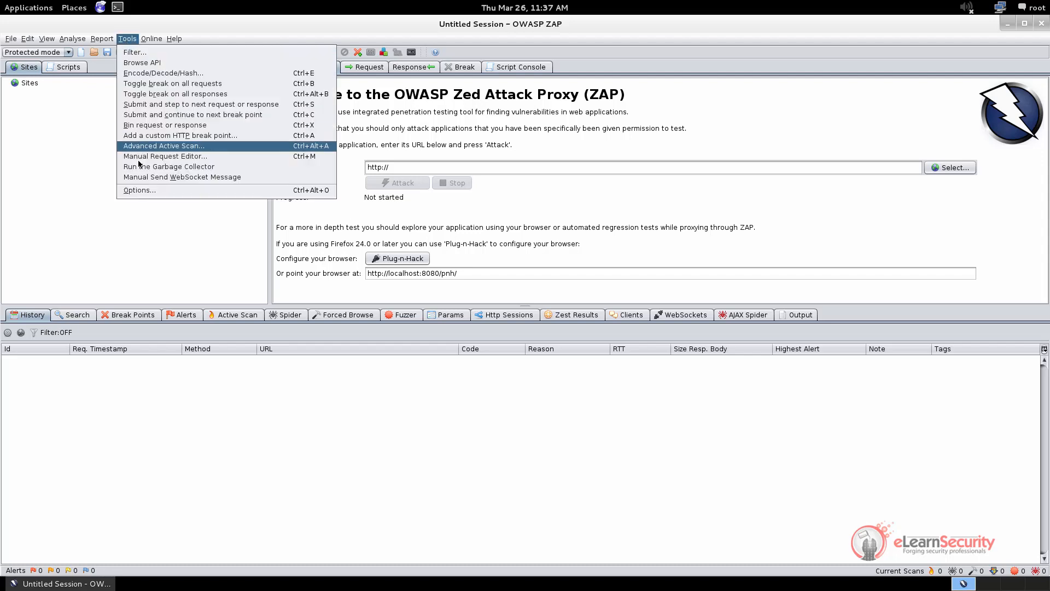
{"action": "left_click", "coordinate": [139, 190]}
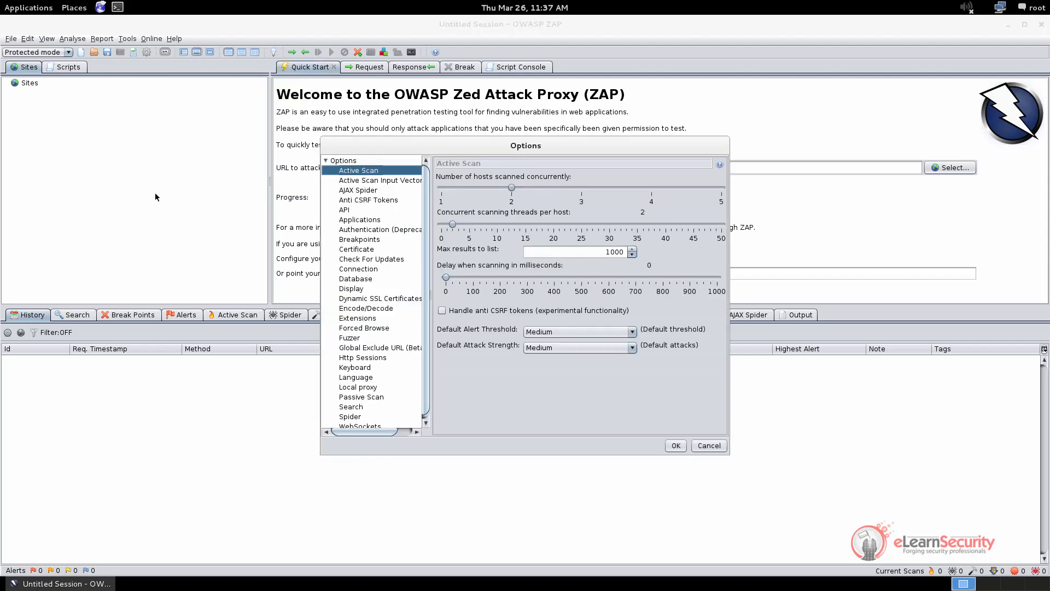
{"action": "scroll", "coordinate": [351, 332], "scroll_direction": "down", "scroll_amount": 1}
{"action": "left_click", "coordinate": [365, 384]}
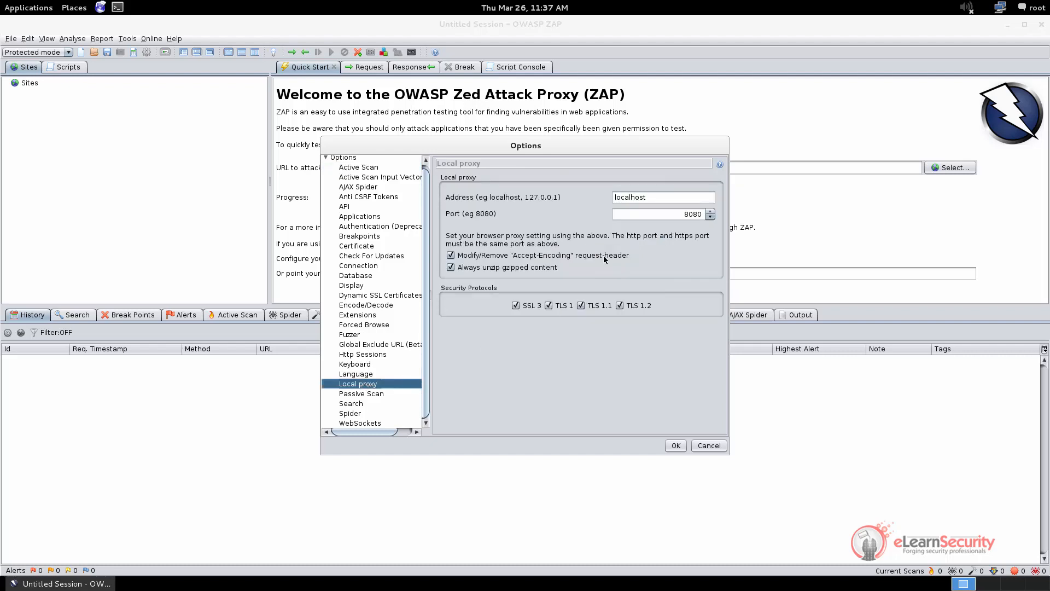
{"action": "left_click", "coordinate": [705, 447]}
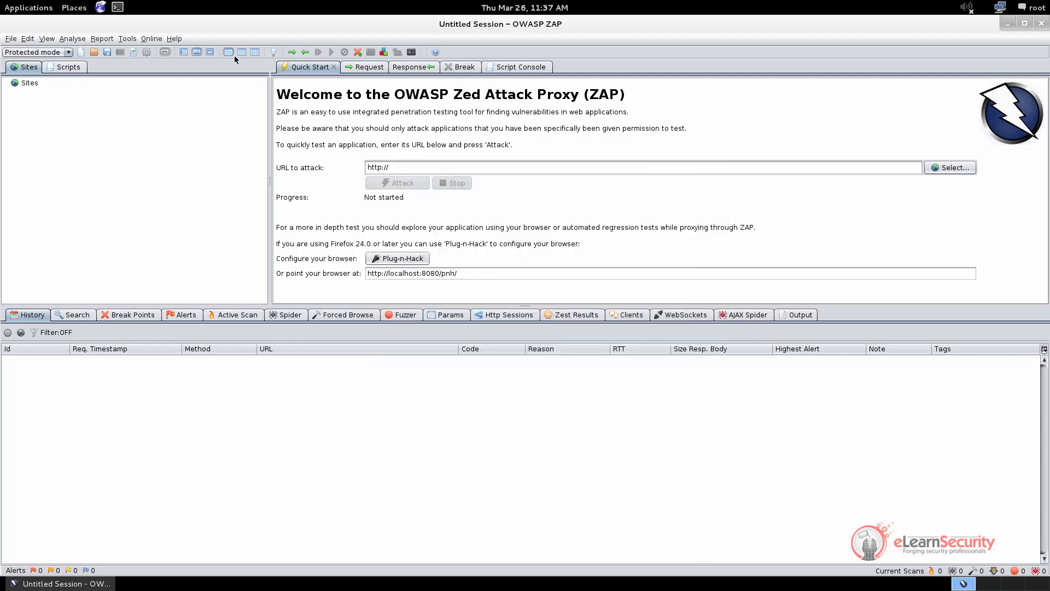
Confirm the local proxy is localhost port 8080, then launch Iceweasel
{"action": "left_click", "coordinate": [146, 53]}
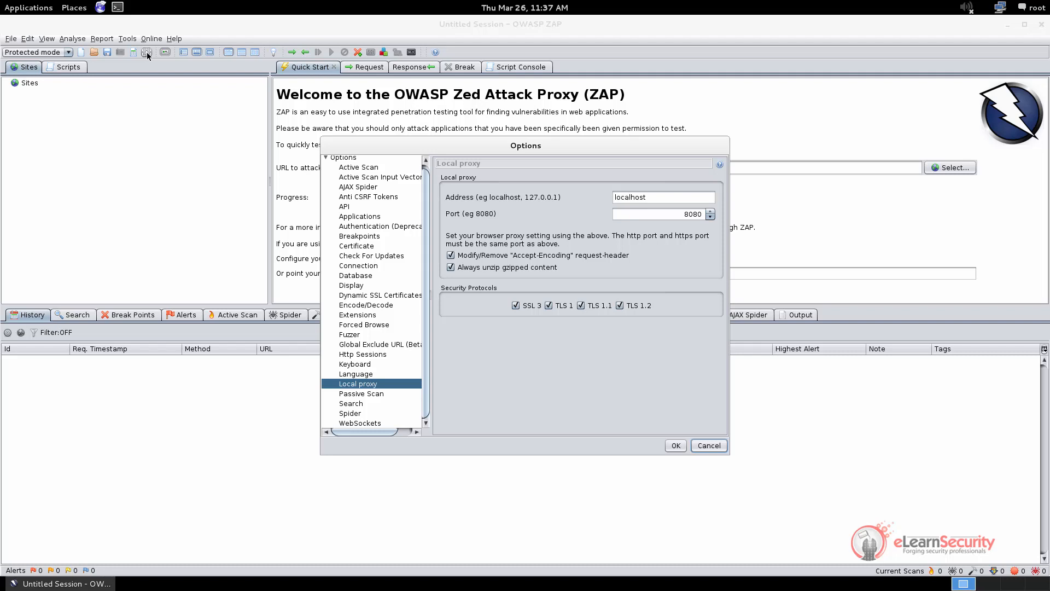
{"action": "double_click", "coordinate": [647, 201]}
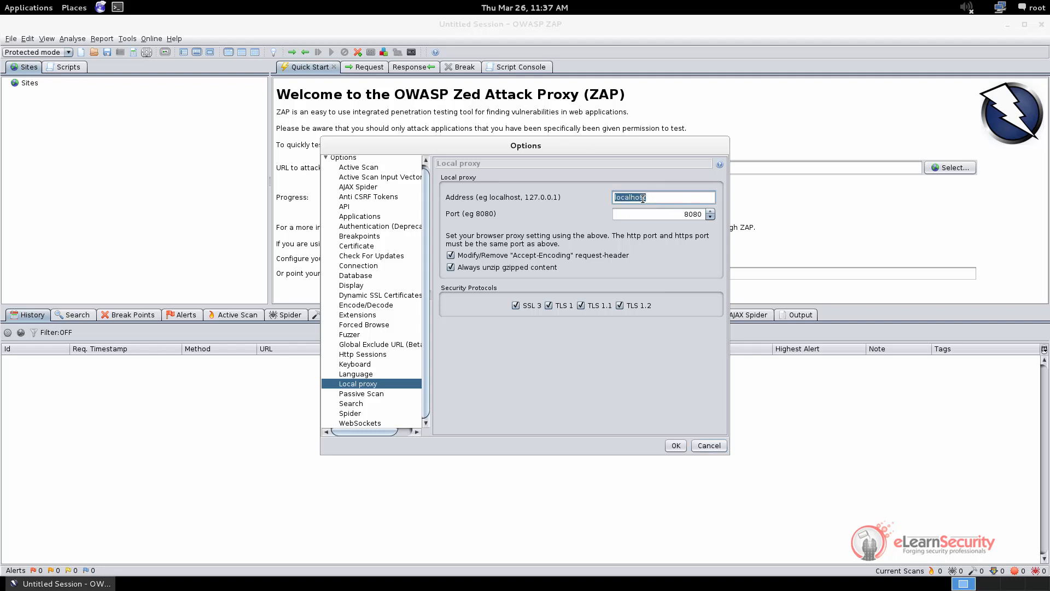
{"action": "double_click", "coordinate": [690, 214]}
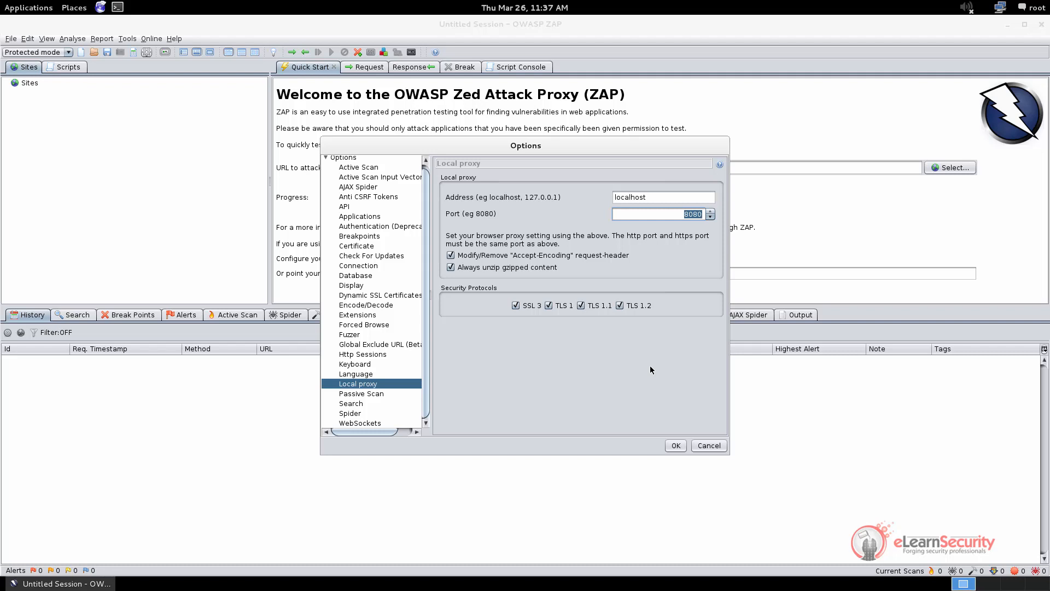
{"action": "left_click", "coordinate": [676, 445]}
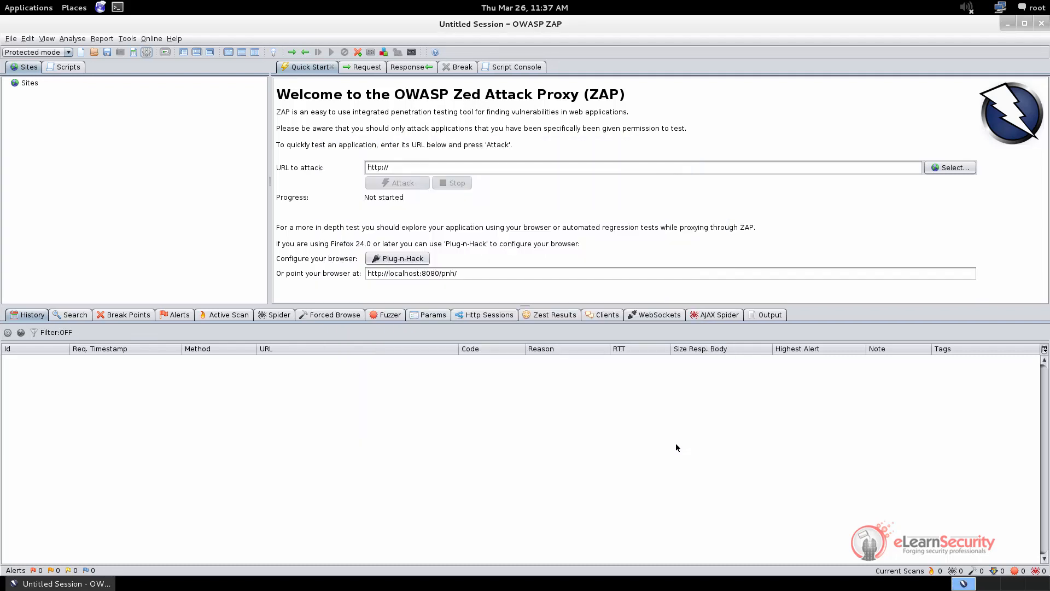
{"action": "left_click", "coordinate": [102, 11]}
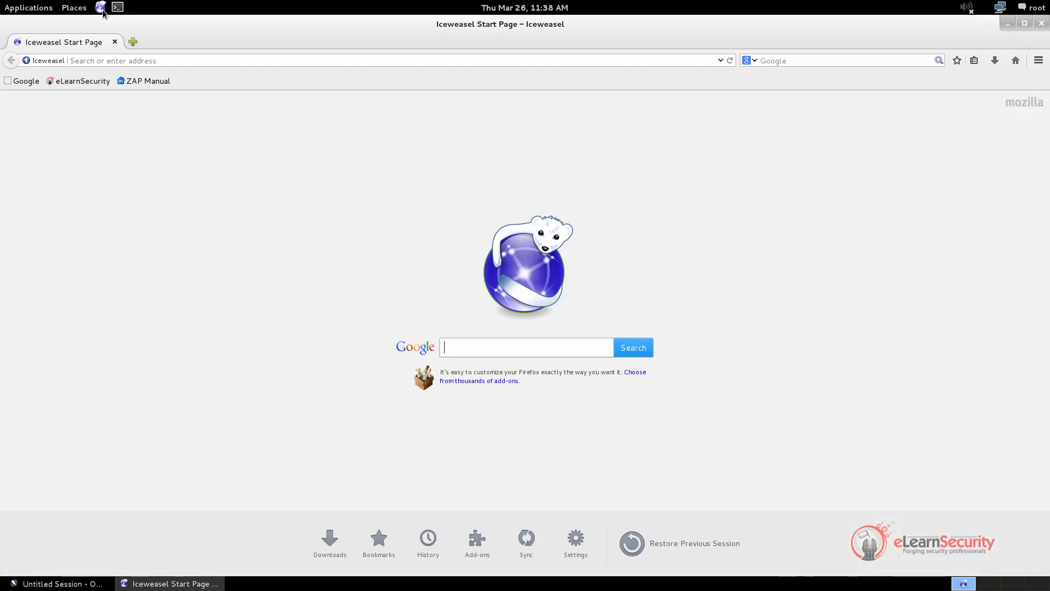
Set Iceweasel's network settings to manual proxy localhost, port 8080, used for all protocols
{"action": "left_click", "coordinate": [1037, 62]}
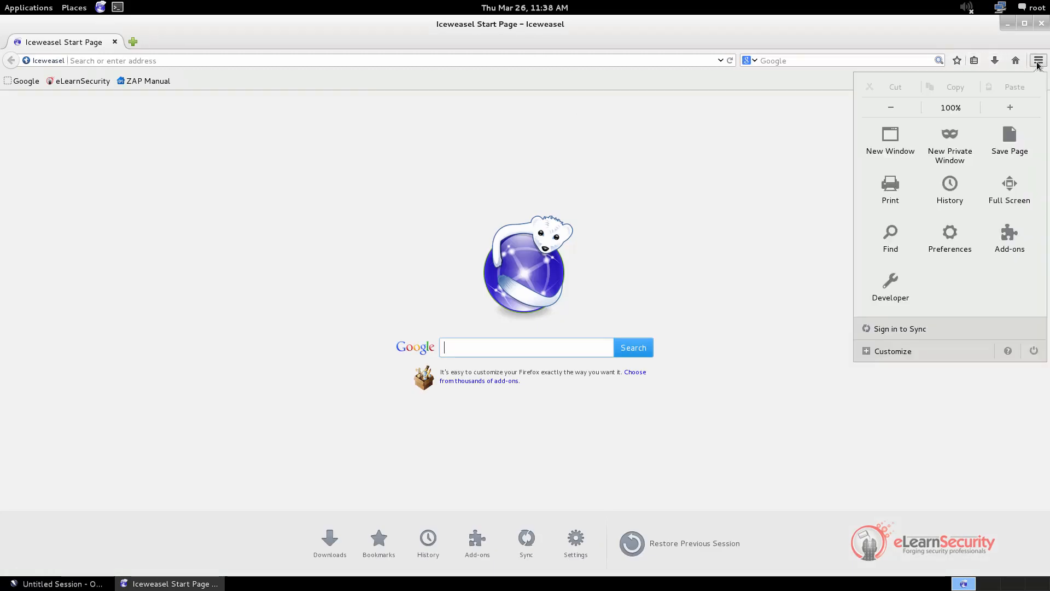
{"action": "left_click", "coordinate": [950, 236]}
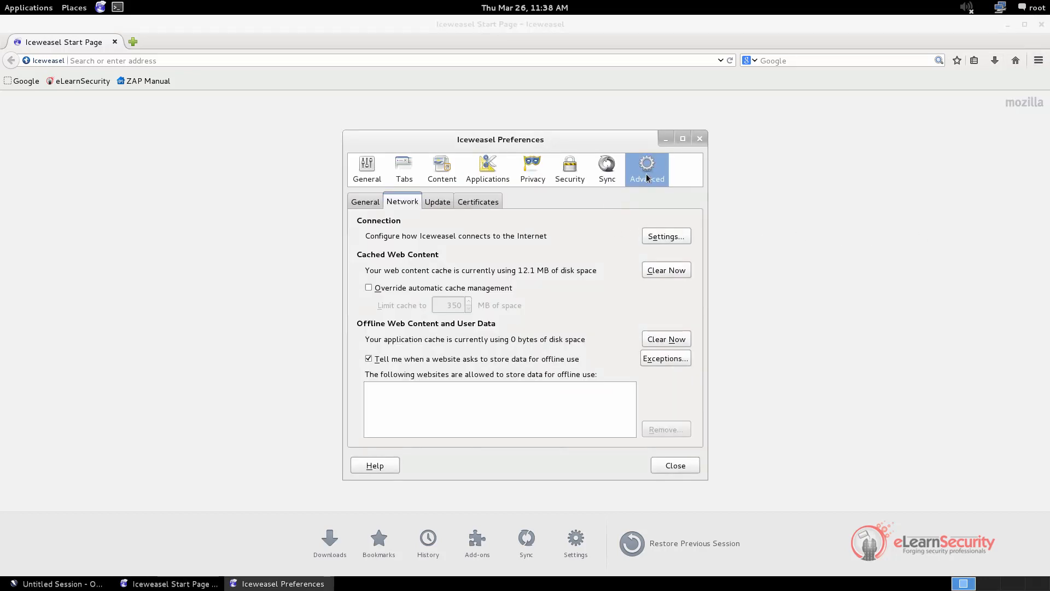
{"action": "left_click", "coordinate": [654, 239]}
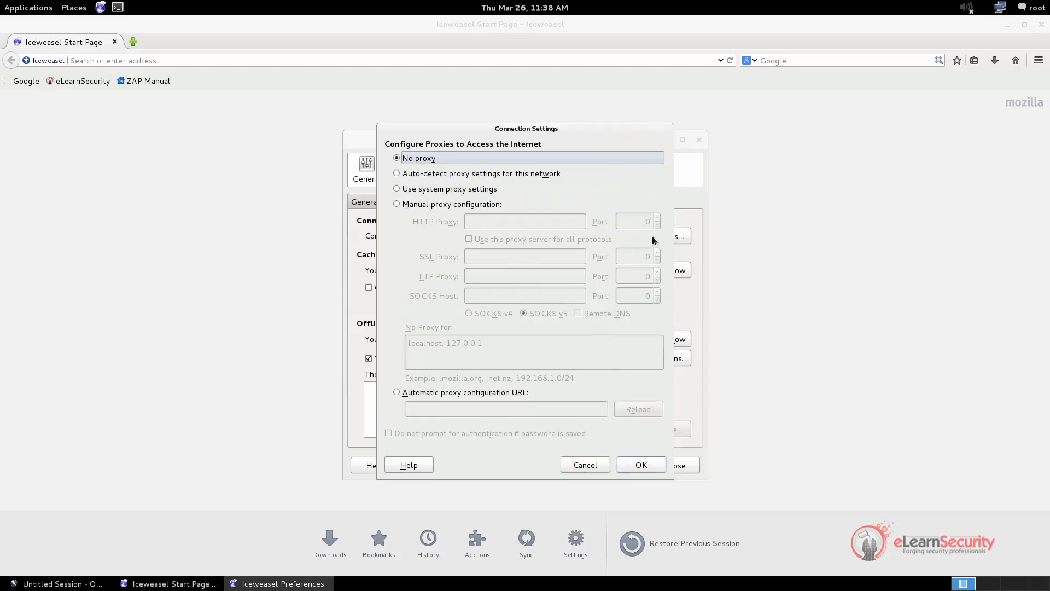
{"action": "left_click", "coordinate": [483, 205]}
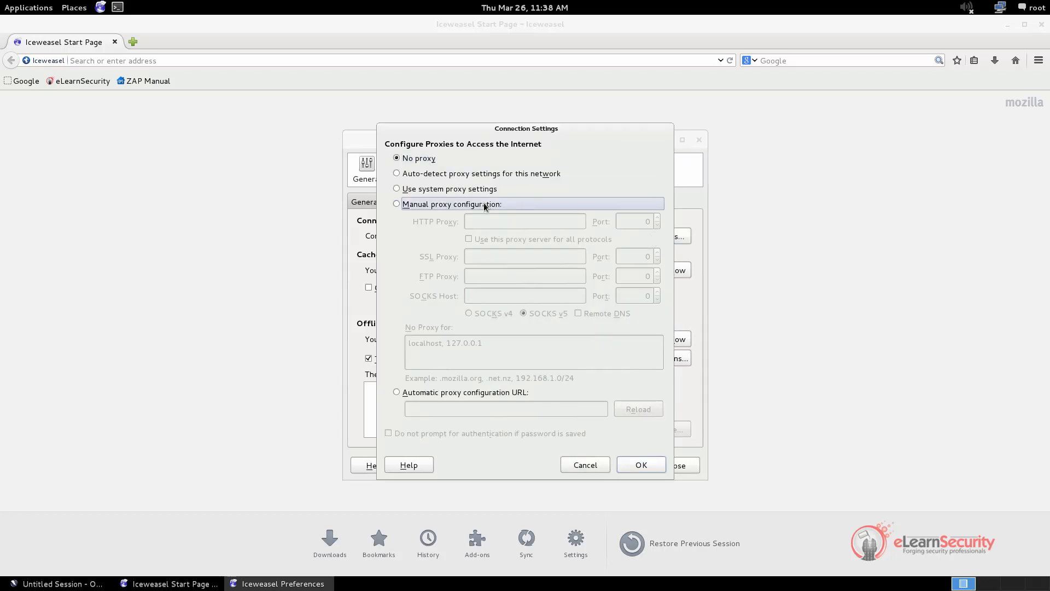
{"action": "left_click", "coordinate": [491, 221]}
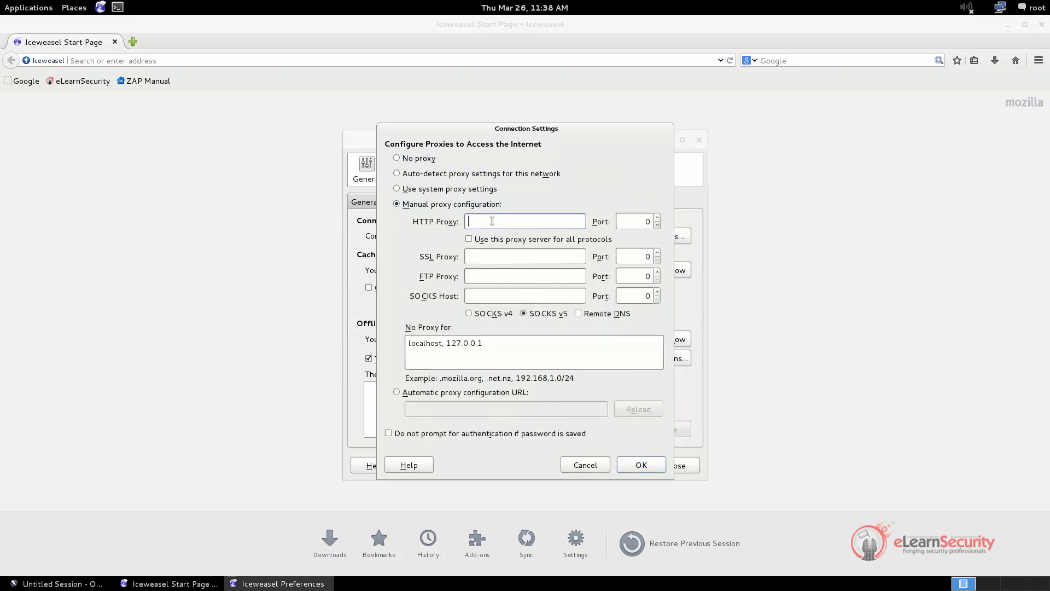
{"action": "type", "text": "localhost"}
{"action": "key", "text": "Tab"}
{"action": "type", "text": "8080"}
{"action": "left_click", "coordinate": [490, 240]}
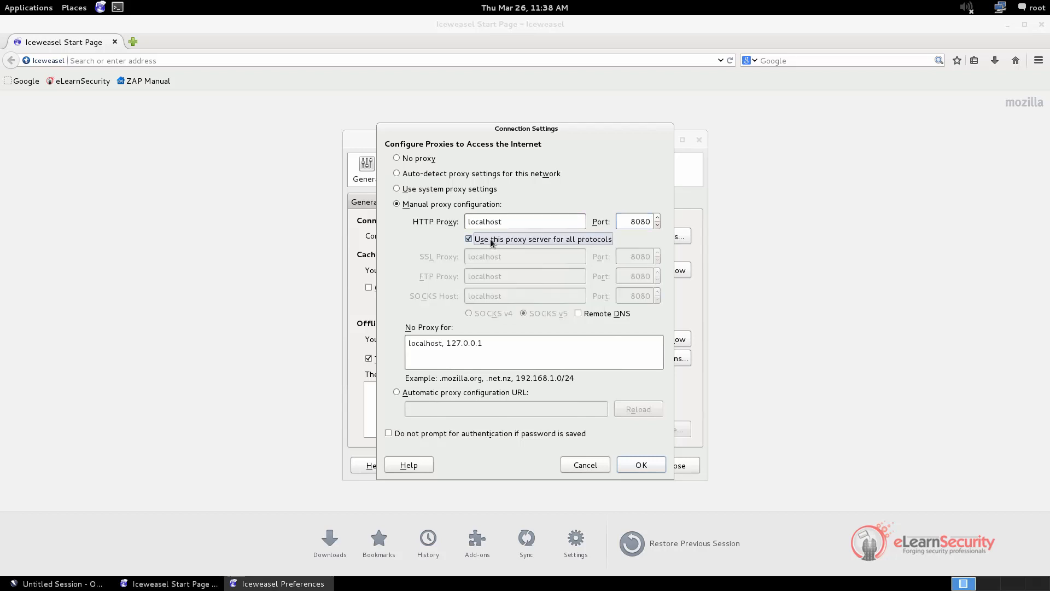
{"action": "left_click", "coordinate": [626, 465]}
{"action": "left_click", "coordinate": [677, 463]}
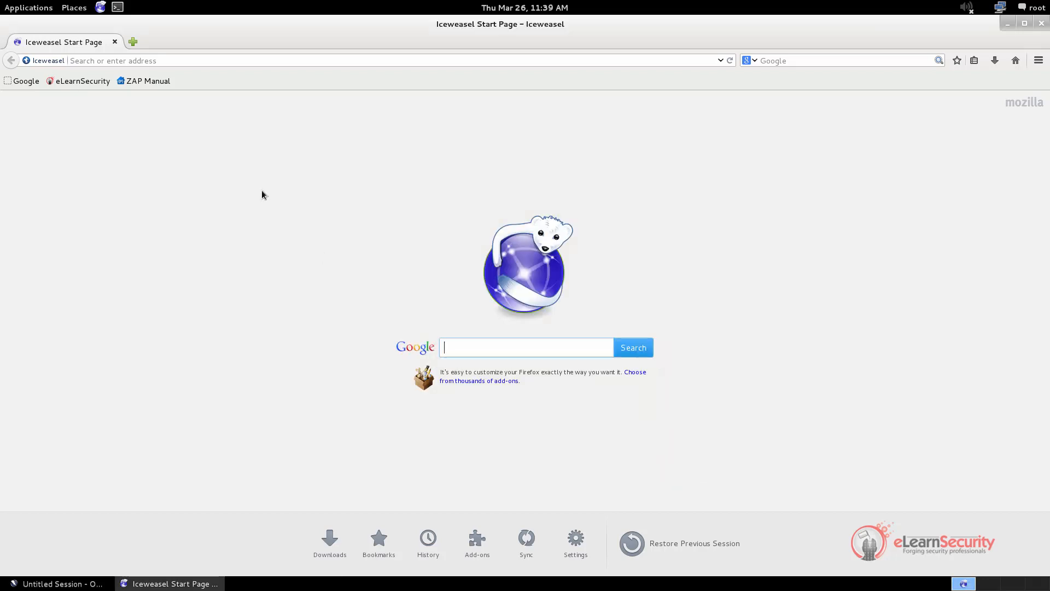
{"action": "left_click", "coordinate": [140, 61]}
{"action": "type", "text": "www.google.com/"}
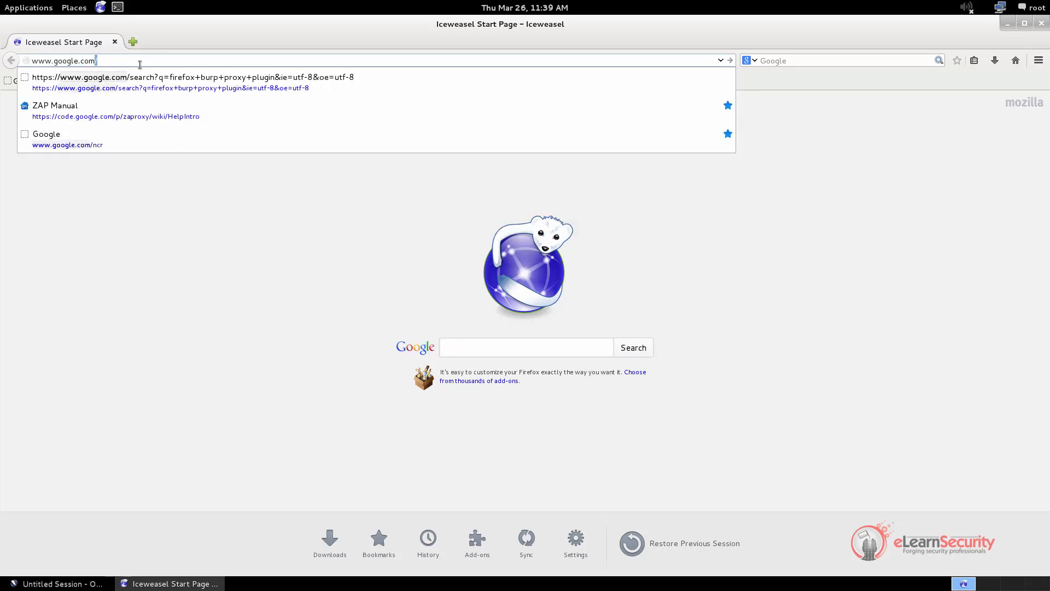
{"action": "key", "text": "Return"}
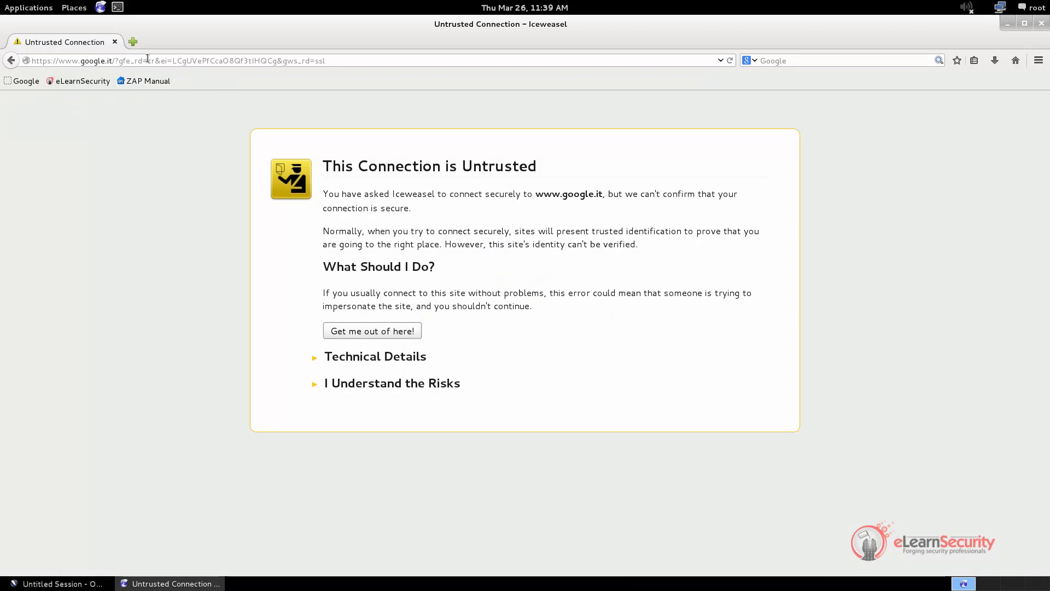
{"action": "double_click", "coordinate": [41, 60]}
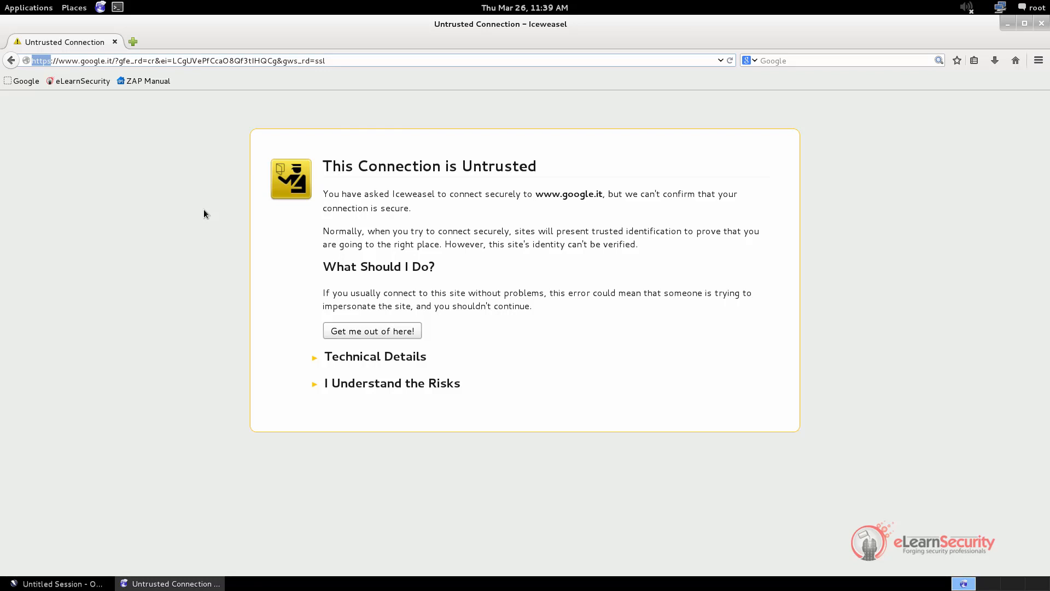
{"action": "key", "text": "alt+Tab"}
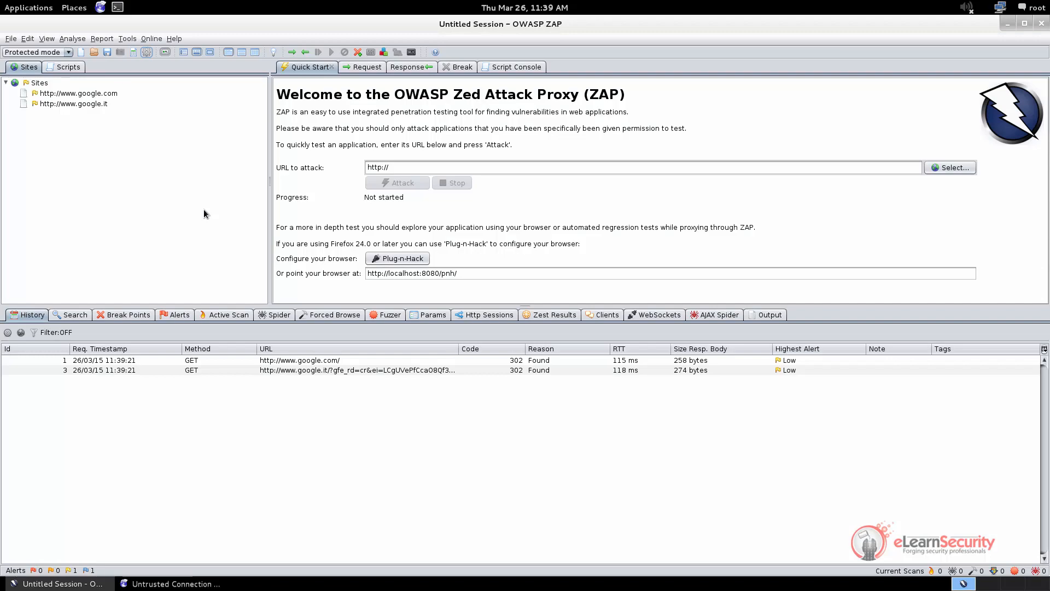
View ZAP's root CA certificate details under Dynamic SSL Certificates
{"action": "left_click", "coordinate": [146, 53]}
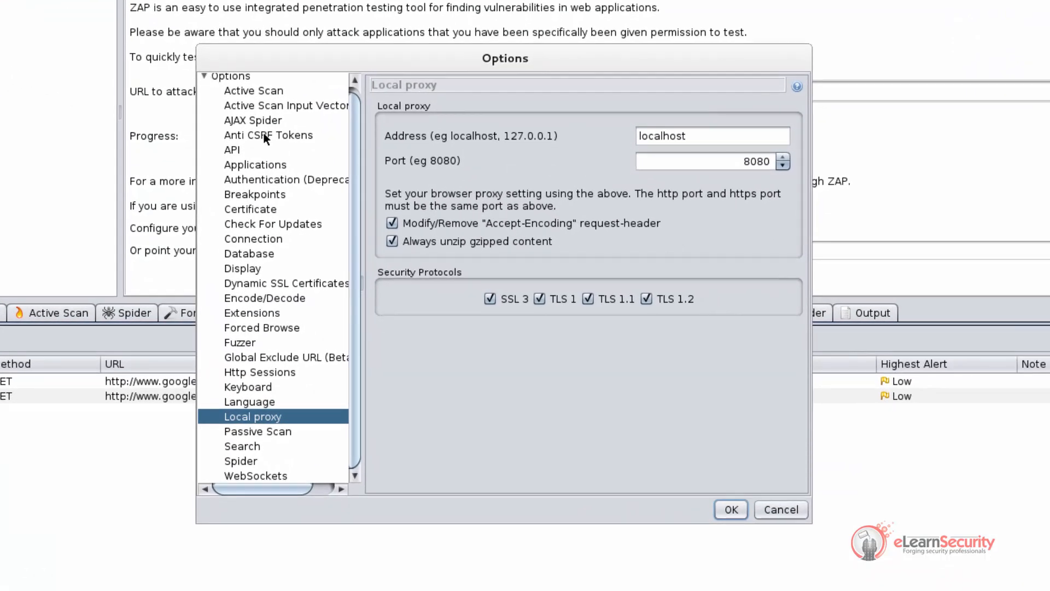
{"action": "left_click", "coordinate": [283, 282]}
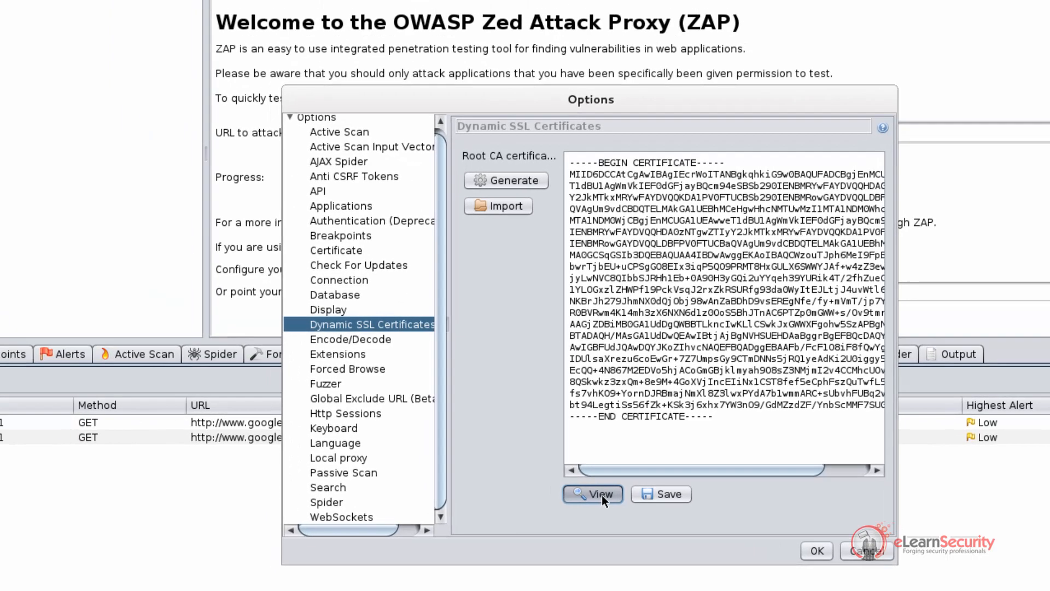
{"action": "left_click", "coordinate": [509, 452]}
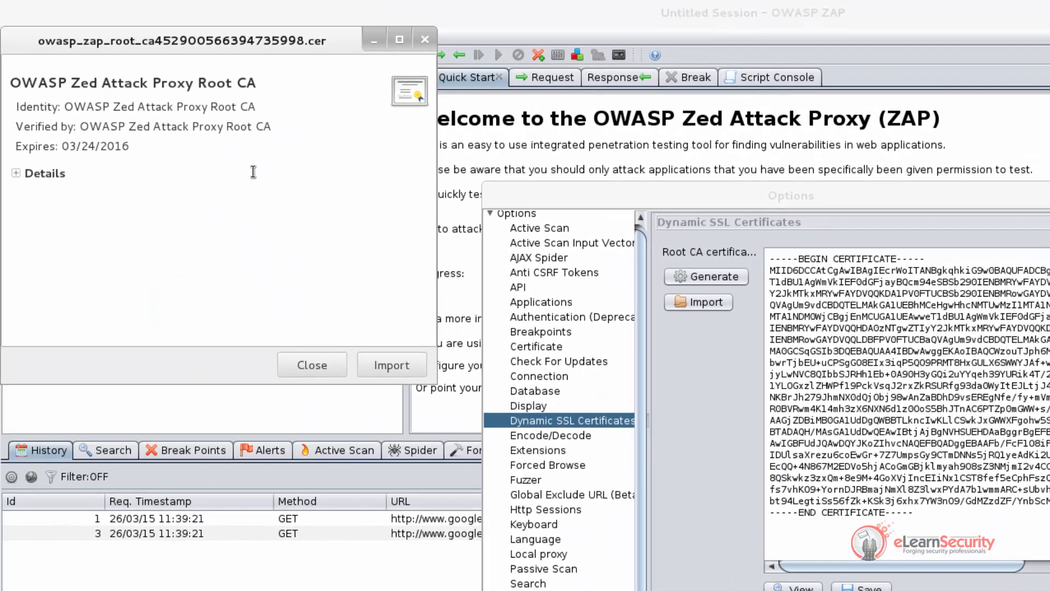
{"action": "left_click_drag", "start_coordinate": [253, 172], "coordinate": [25, 68]}
{"action": "left_click", "coordinate": [174, 179]}
{"action": "left_click", "coordinate": [37, 175]}
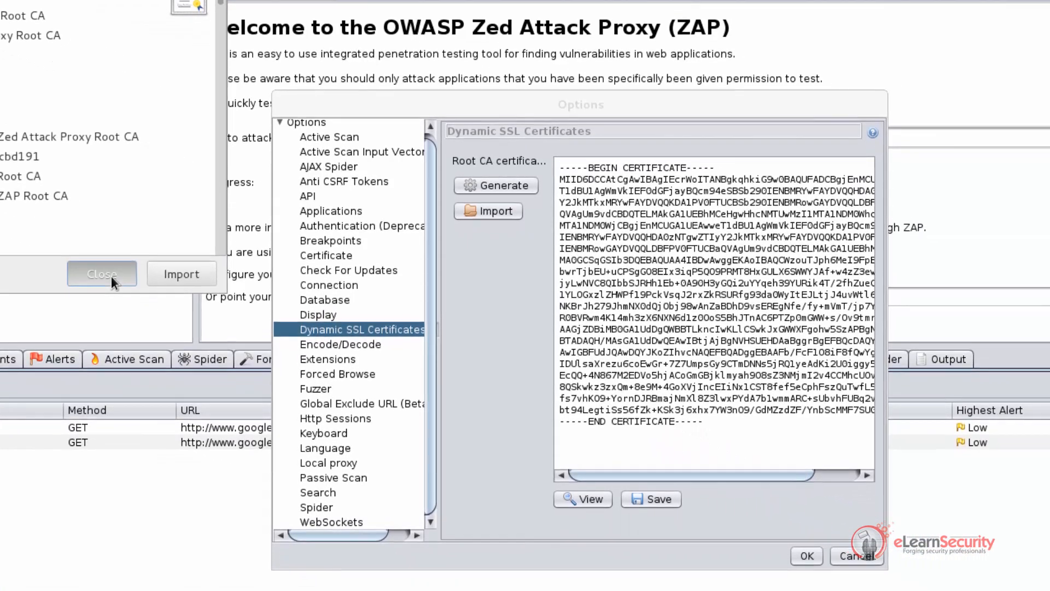
{"action": "left_click", "coordinate": [311, 365]}
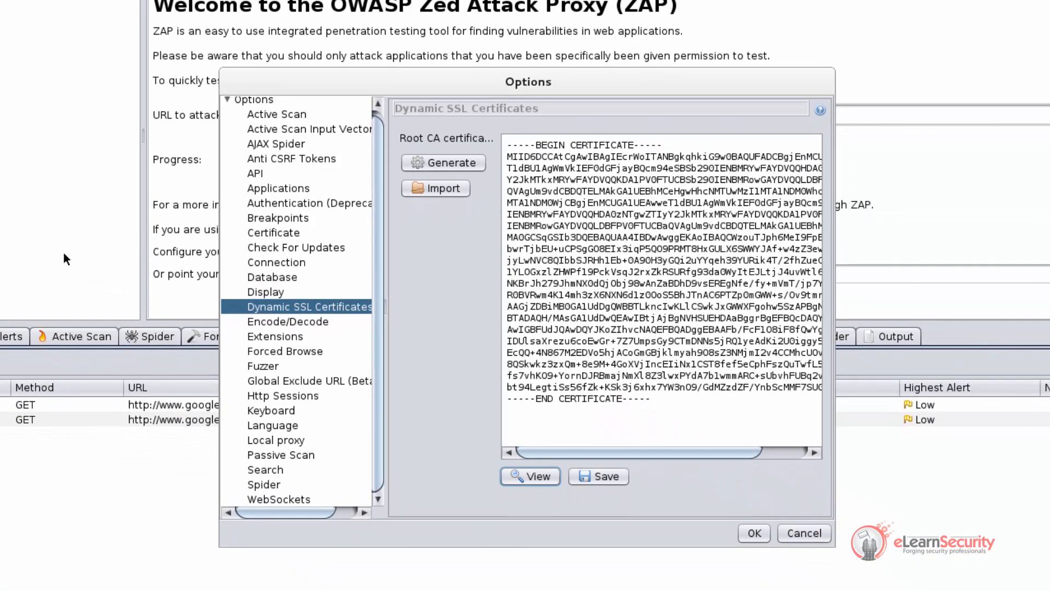
Save the root CA as owasp_zap_root_ca.cer on the Desktop and close the options
{"action": "left_click", "coordinate": [612, 478]}
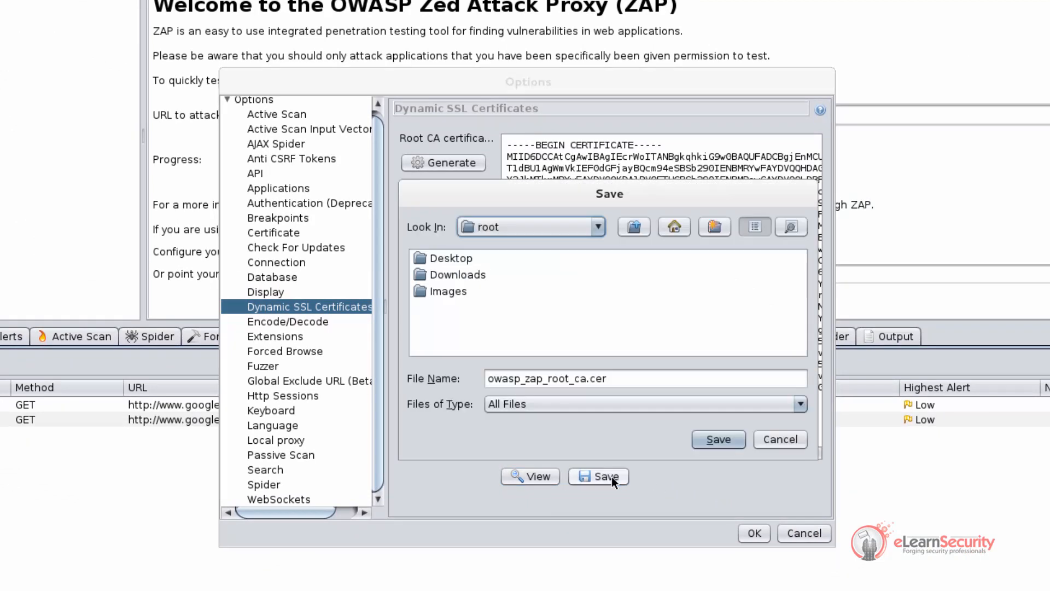
{"action": "left_click", "coordinate": [461, 258]}
{"action": "left_click", "coordinate": [461, 258]}
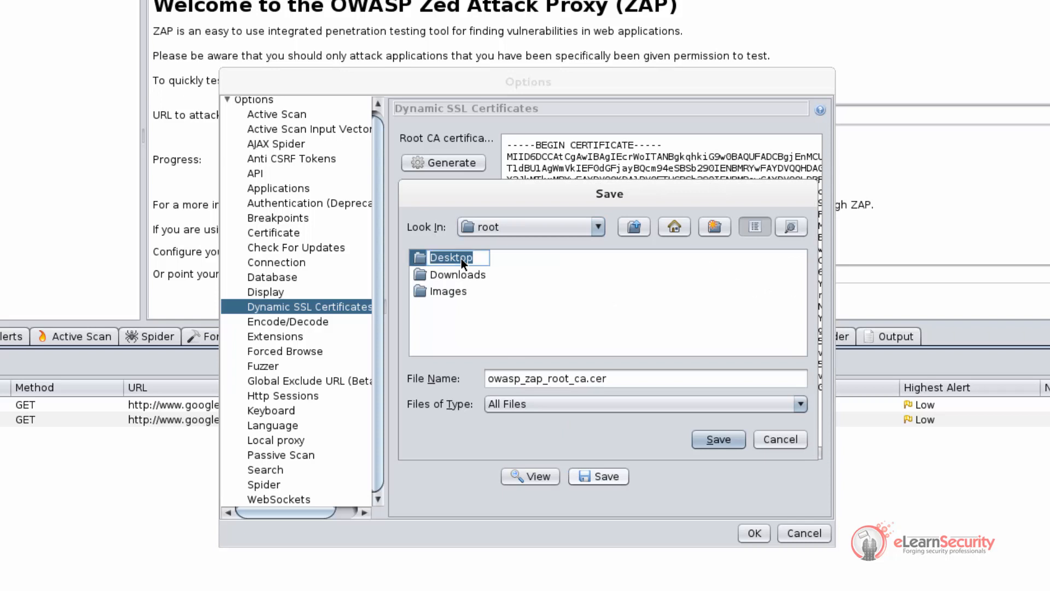
{"action": "left_click", "coordinate": [491, 268]}
{"action": "left_click", "coordinate": [447, 257]}
{"action": "left_click", "coordinate": [448, 257]}
{"action": "double_click", "coordinate": [420, 258]}
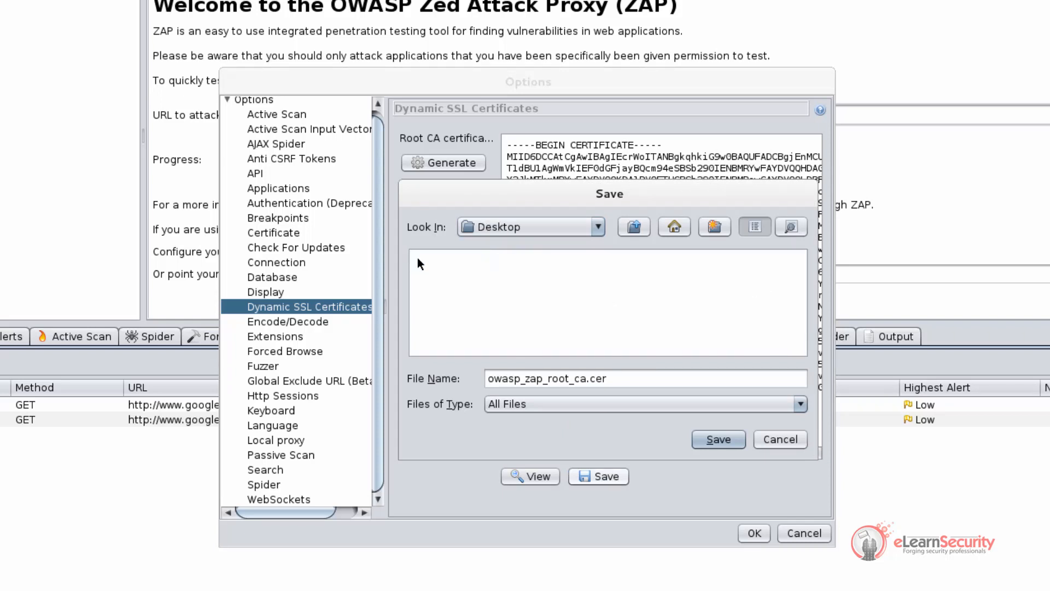
{"action": "left_click", "coordinate": [733, 441]}
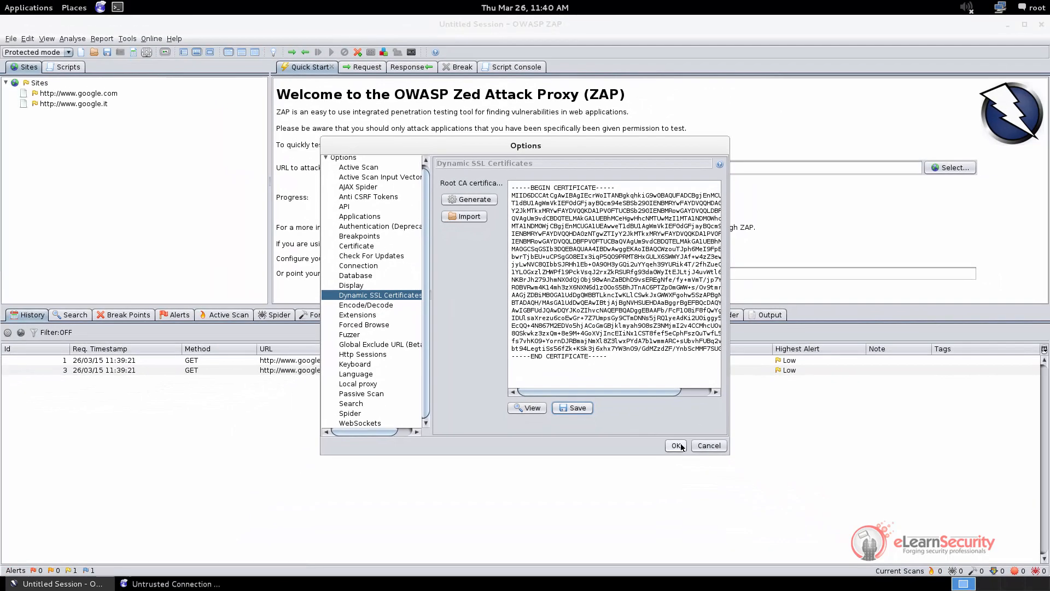
{"action": "left_click", "coordinate": [676, 445]}
Open Iceweasel's Certificate Manager from the Advanced preferences
{"action": "key", "text": "alt+Tab"}
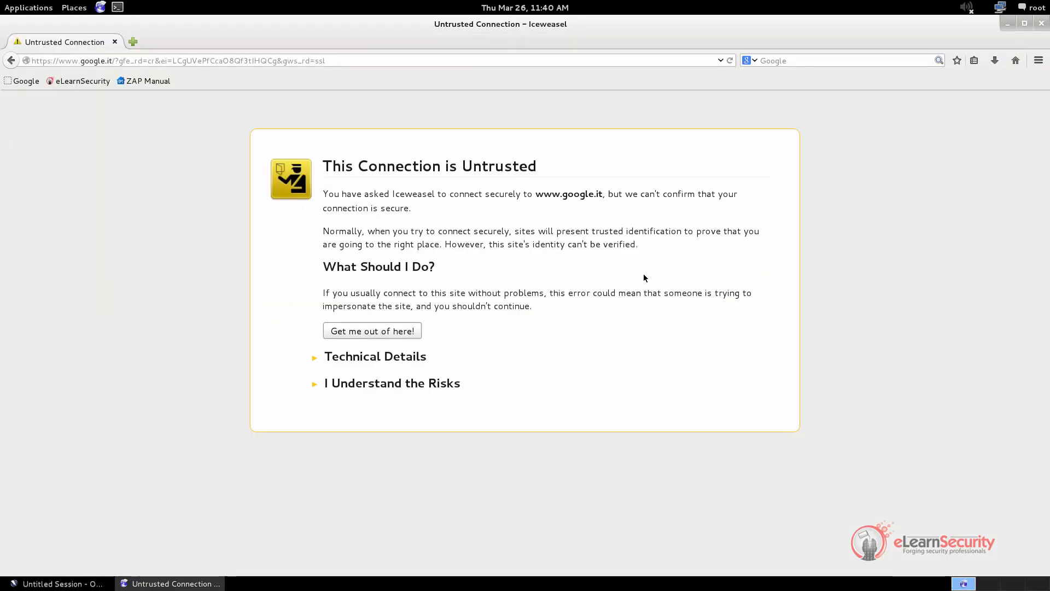
{"action": "left_click", "coordinate": [1037, 62]}
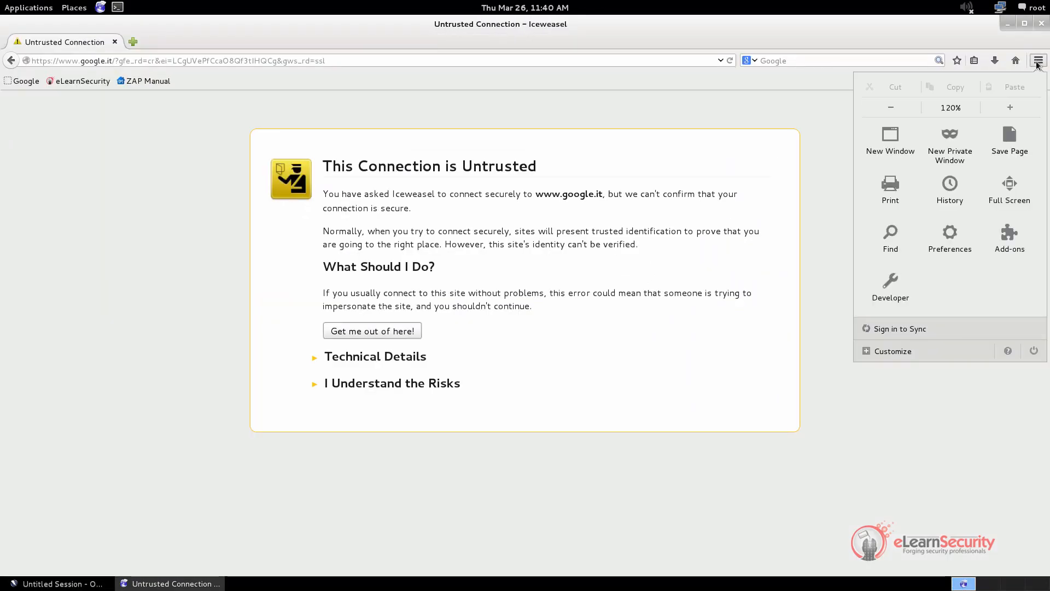
{"action": "left_click", "coordinate": [954, 238]}
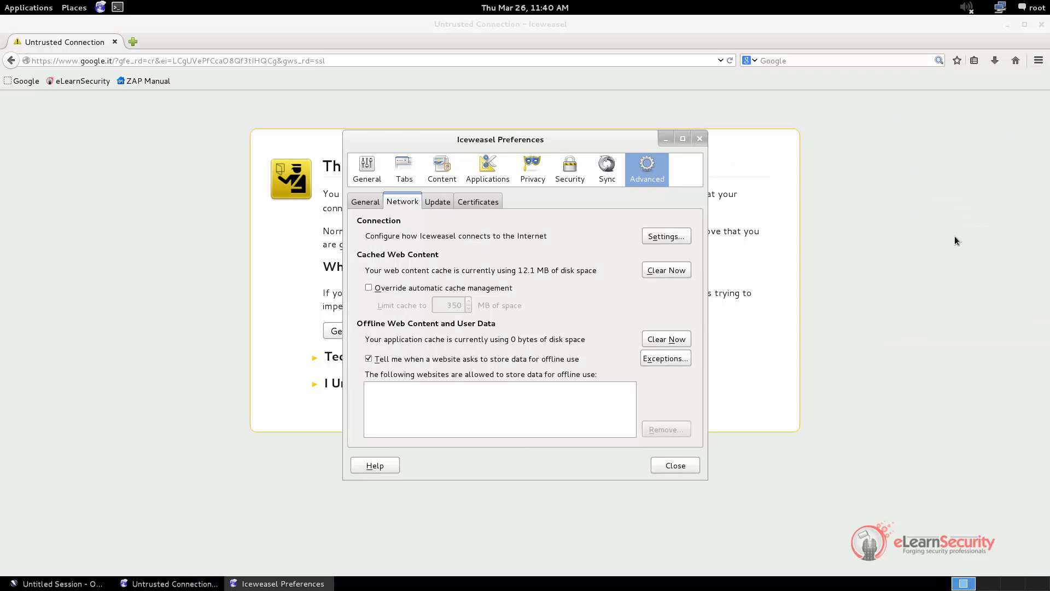
{"action": "left_click", "coordinate": [478, 201]}
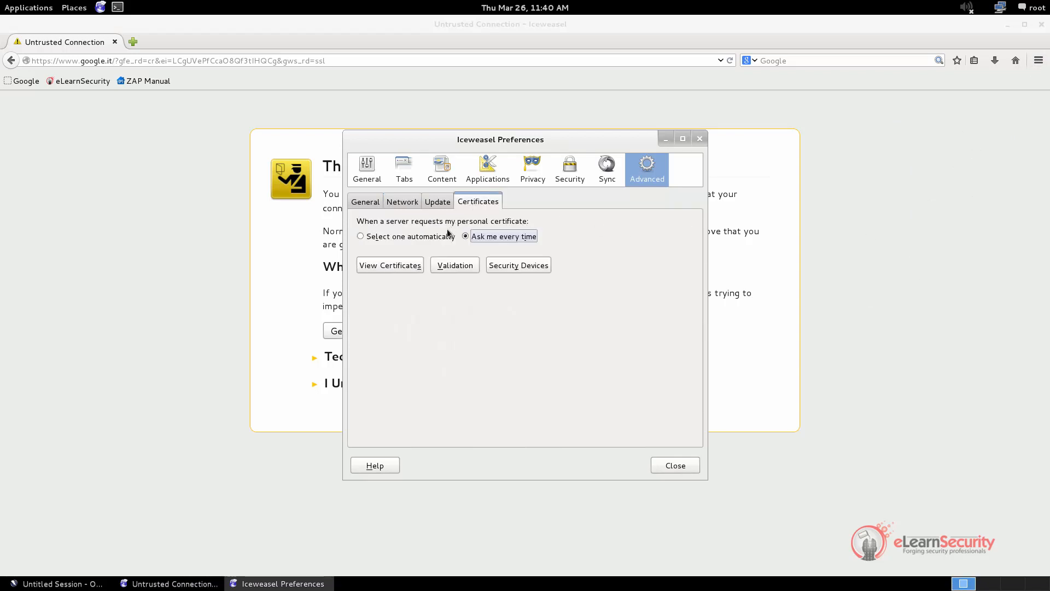
{"action": "left_click", "coordinate": [407, 265]}
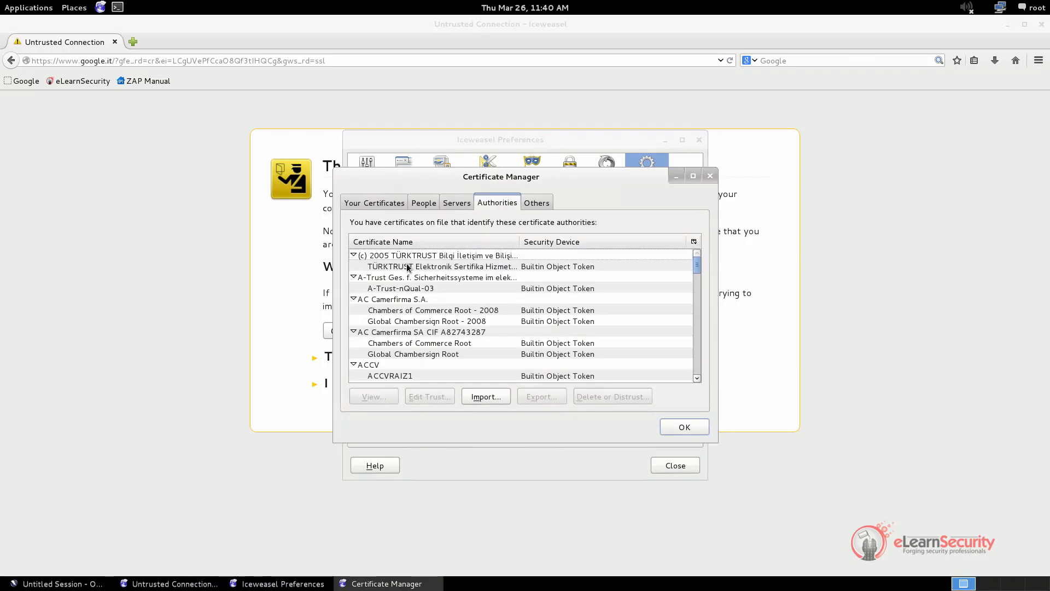
Import owasp_zap_root_ca.cer as an authority trusted to identify websites, then close preferences
{"action": "left_click", "coordinate": [486, 396]}
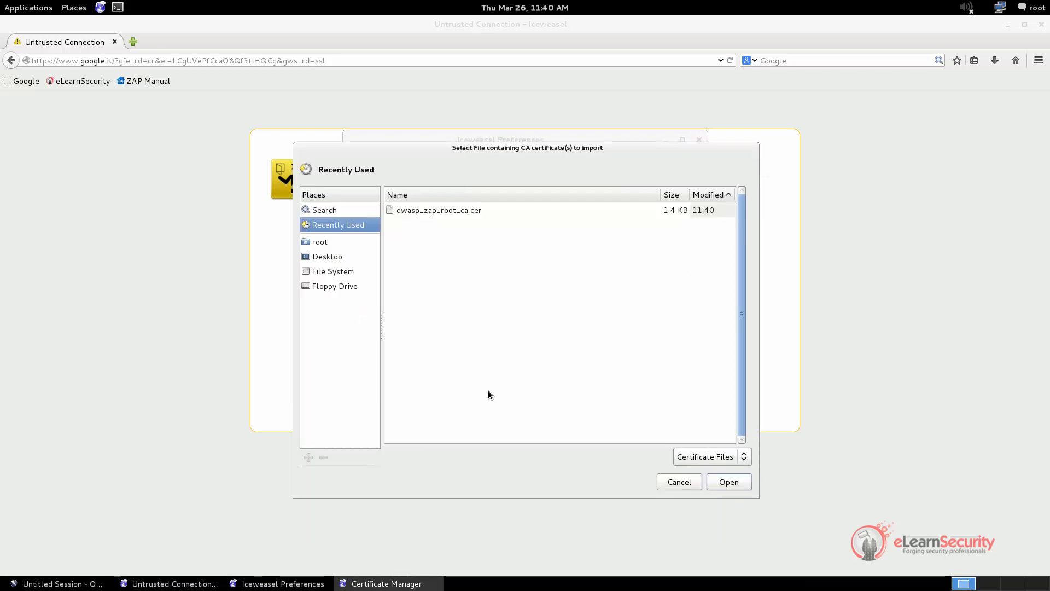
{"action": "left_click", "coordinate": [470, 212]}
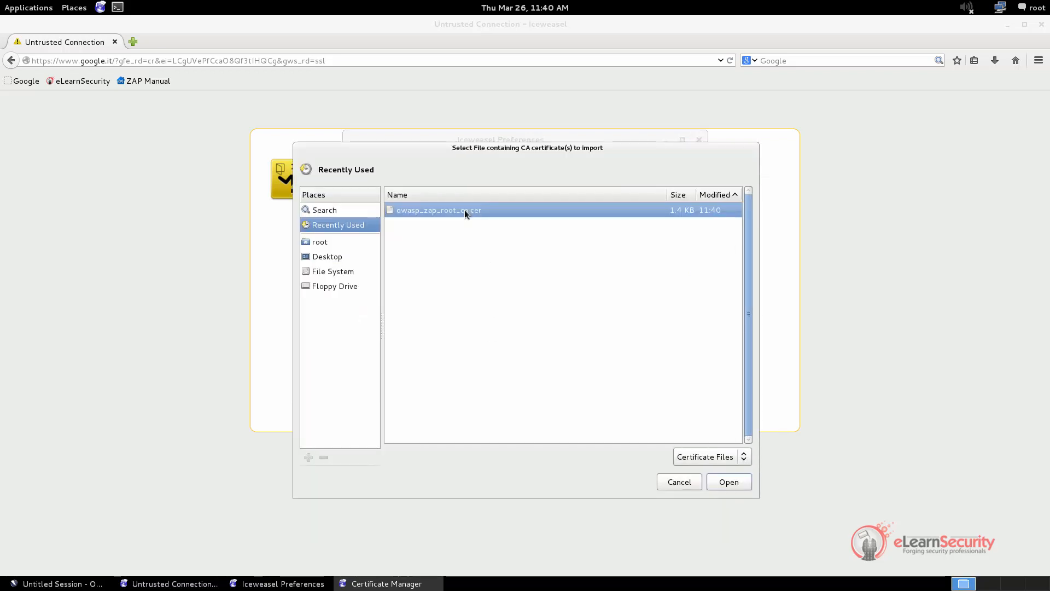
{"action": "left_click", "coordinate": [727, 482]}
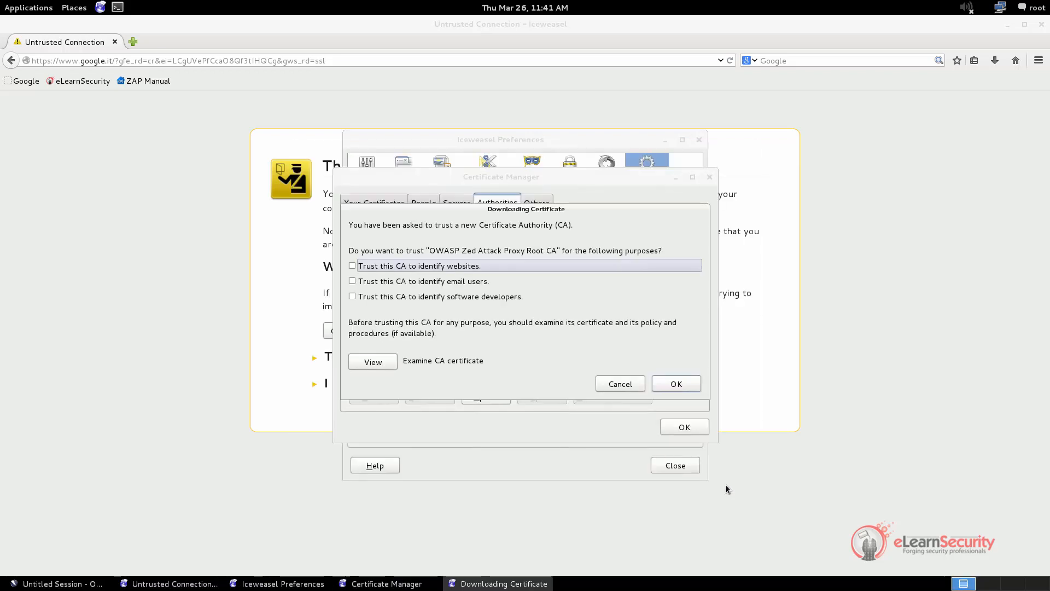
{"action": "left_click", "coordinate": [416, 267]}
{"action": "left_click", "coordinate": [683, 385]}
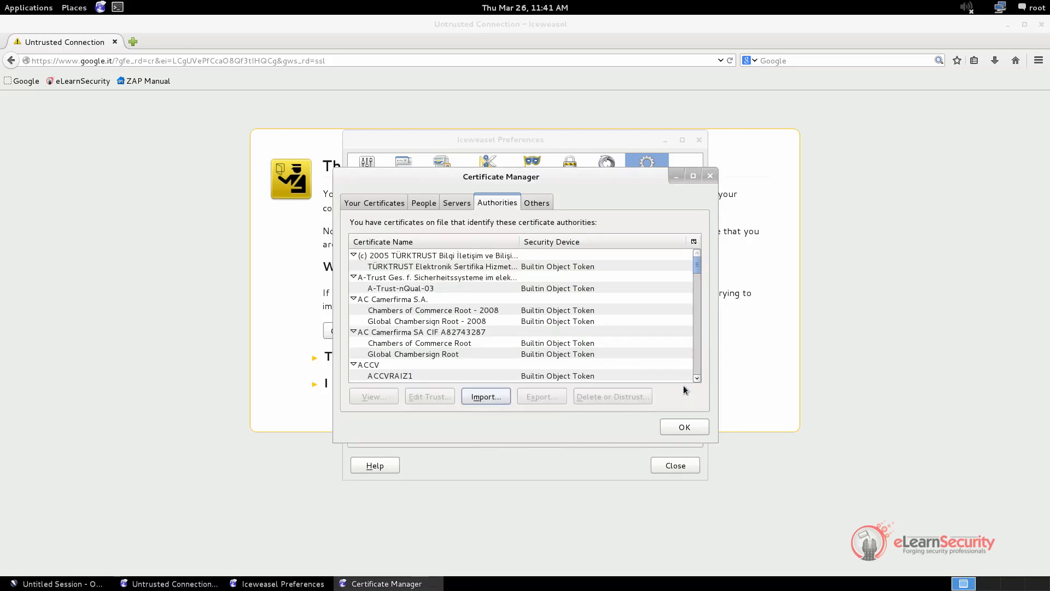
{"action": "left_click", "coordinate": [673, 352]}
{"action": "key", "text": "o"}
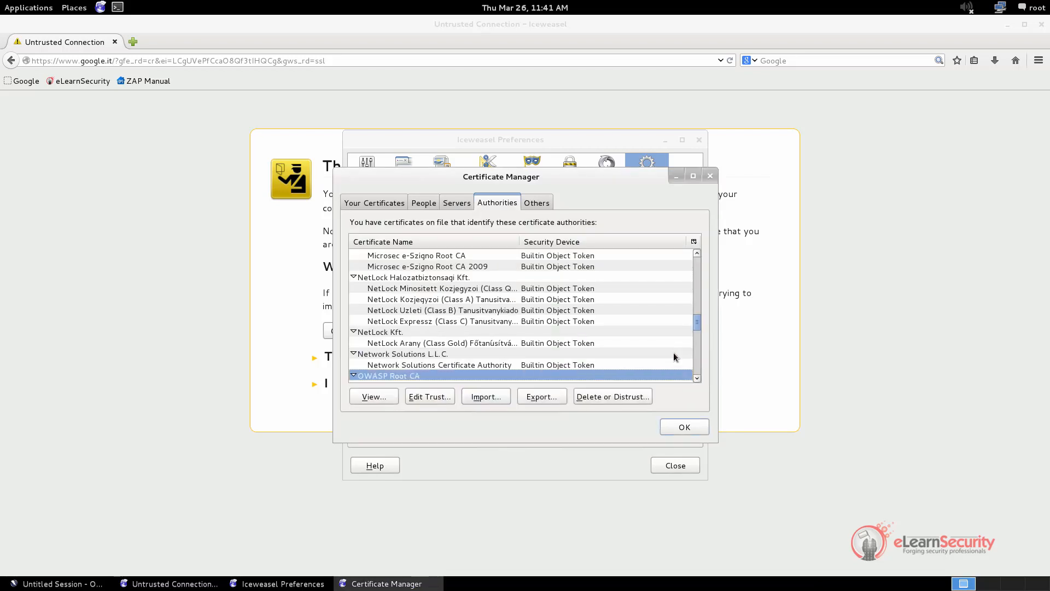
{"action": "scroll", "coordinate": [674, 353], "scroll_direction": "down", "scroll_amount": 1}
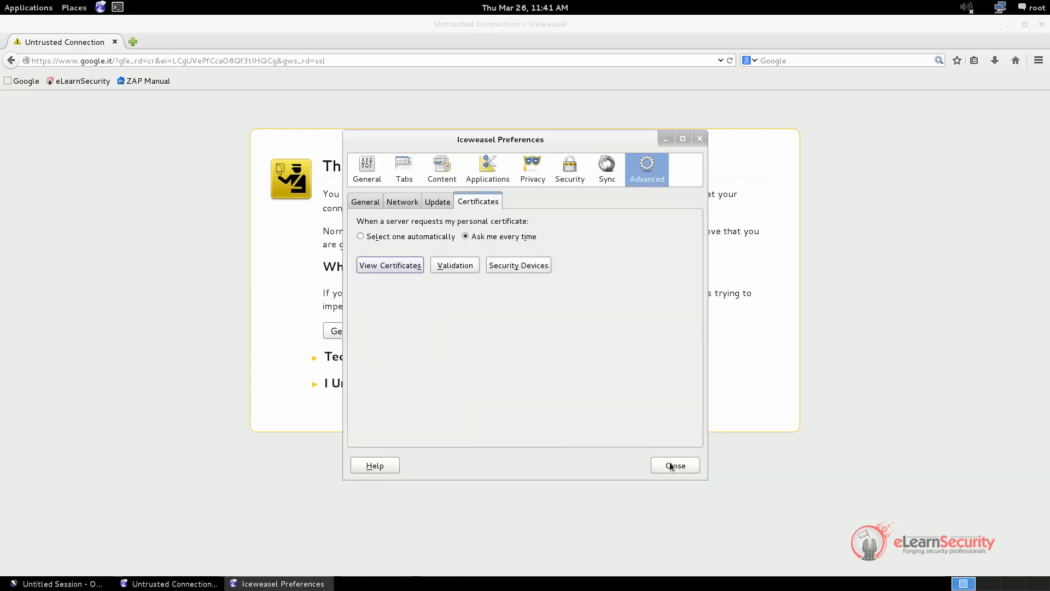
{"action": "left_click", "coordinate": [672, 466]}
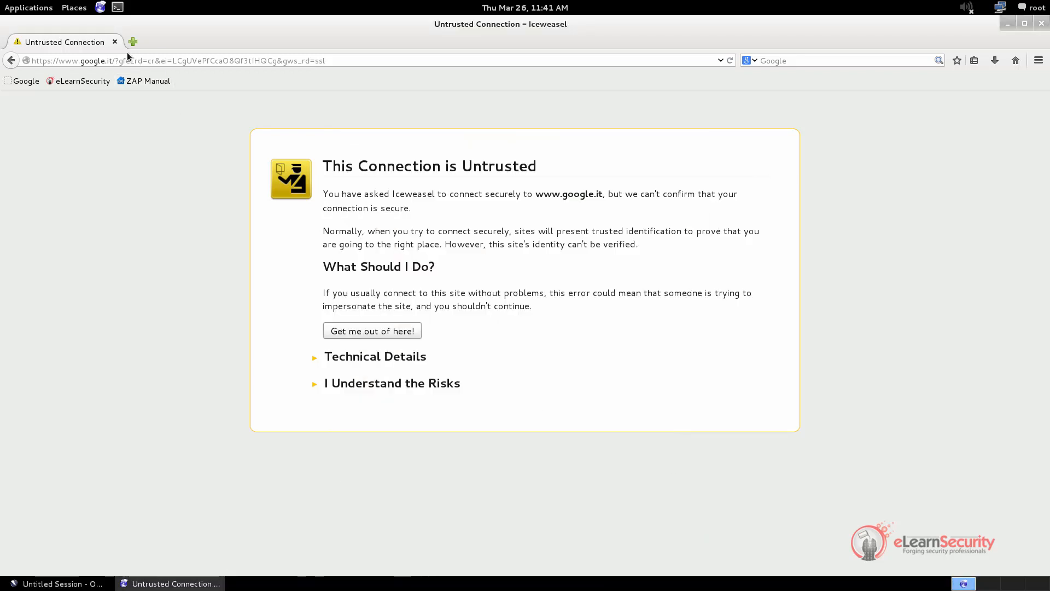
{"action": "left_click_drag", "start_coordinate": [108, 61], "coordinate": [451, 65]}
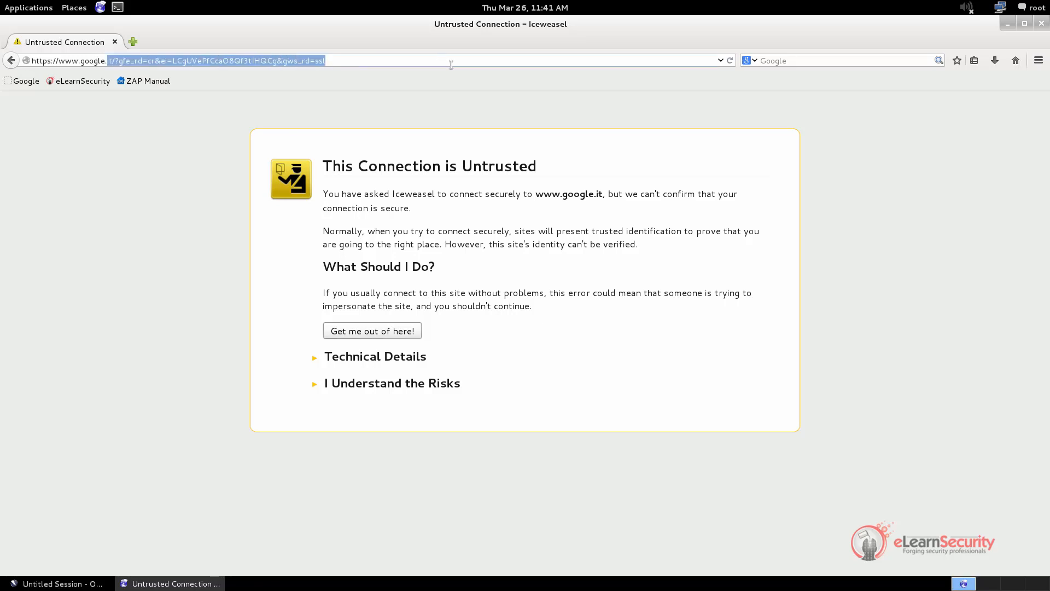
{"action": "type", "text": "it"}
{"action": "key", "text": "Return"}
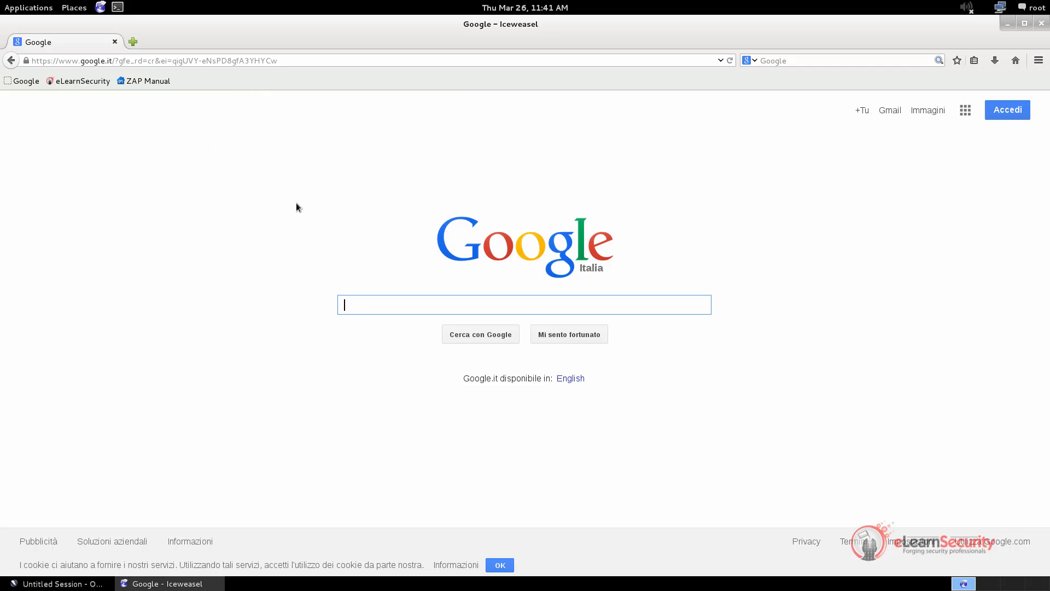
{"action": "left_click", "coordinate": [34, 82]}
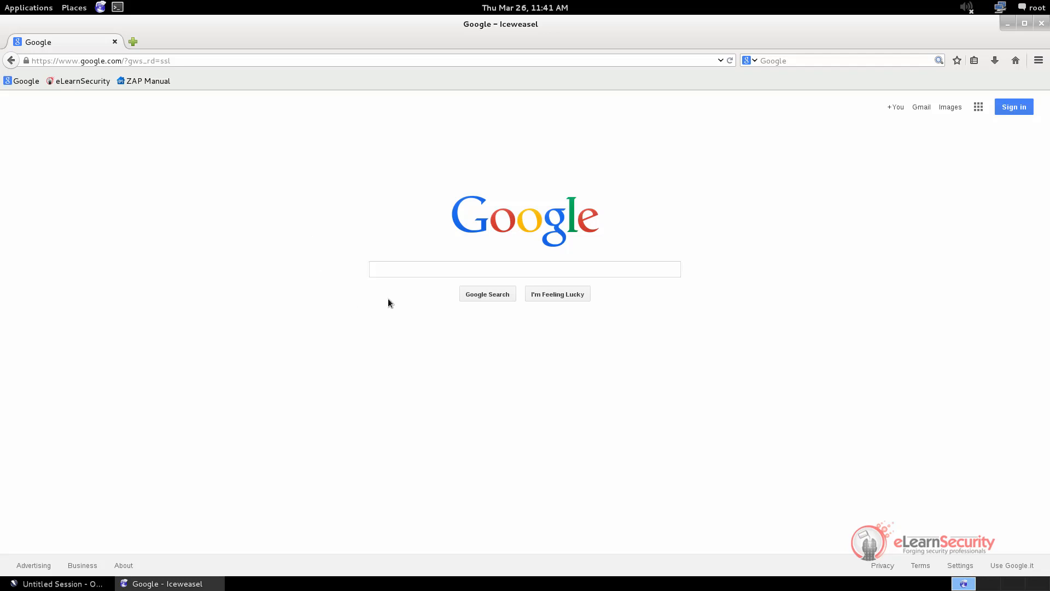
{"action": "key", "text": "alt+Tab"}
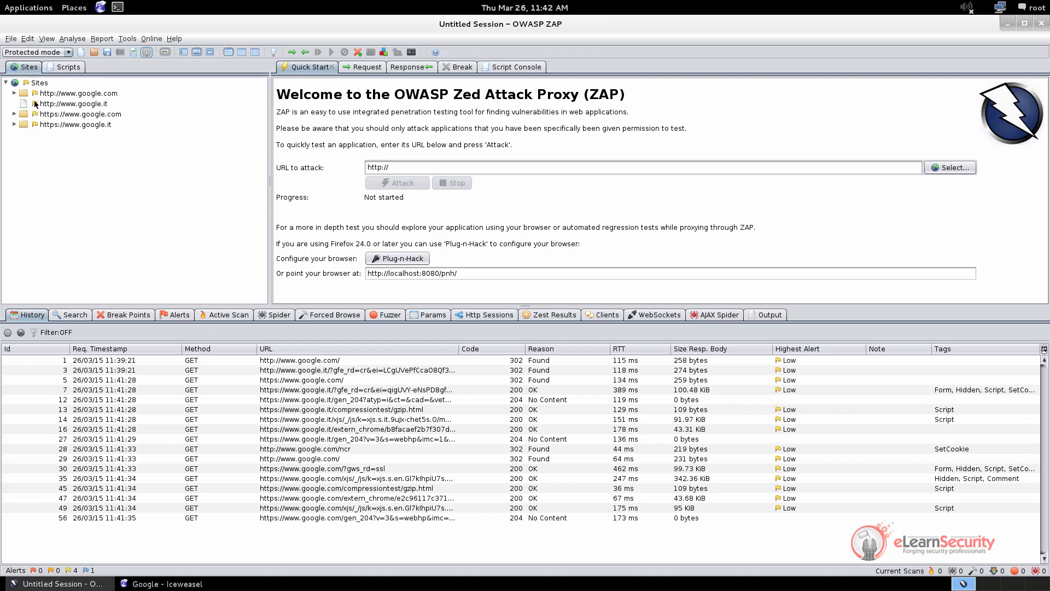
{"action": "double_click", "coordinate": [60, 93]}
{"action": "double_click", "coordinate": [57, 125]}
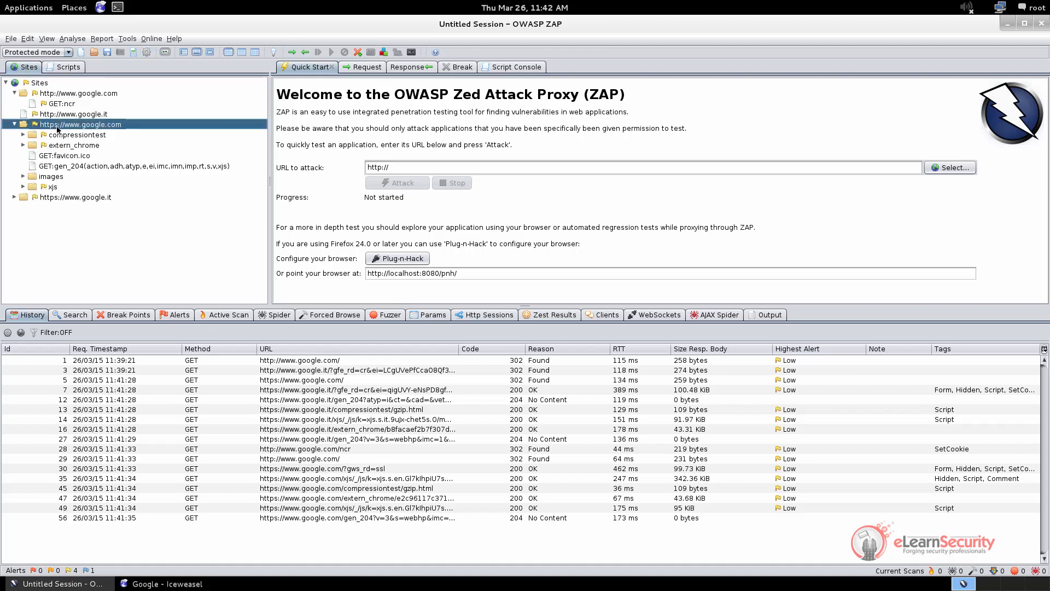
{"action": "double_click", "coordinate": [71, 198]}
{"action": "double_click", "coordinate": [33, 198]}
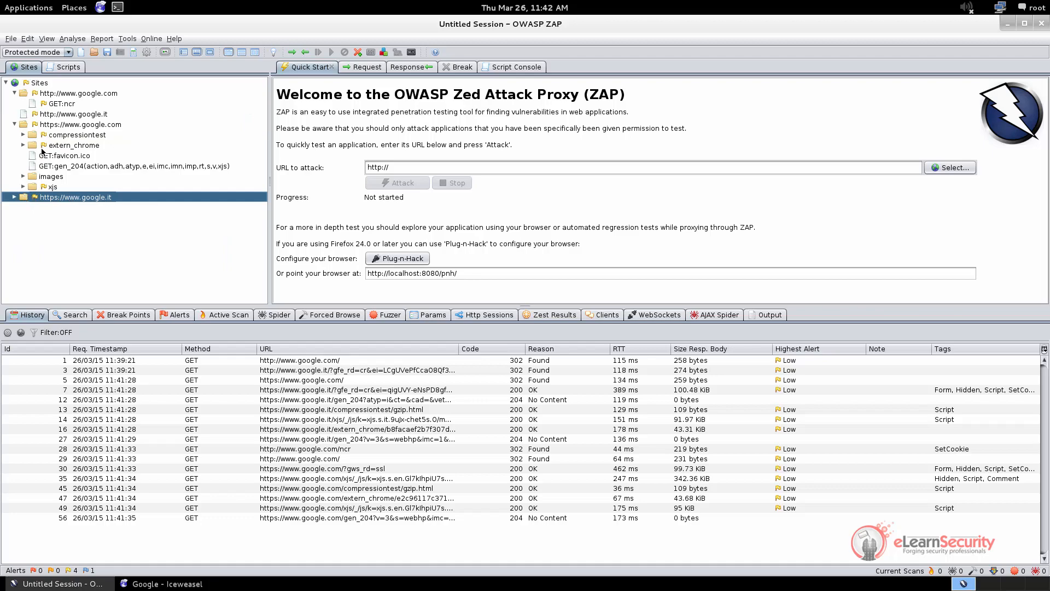
{"action": "double_click", "coordinate": [49, 125]}
{"action": "double_click", "coordinate": [46, 94]}
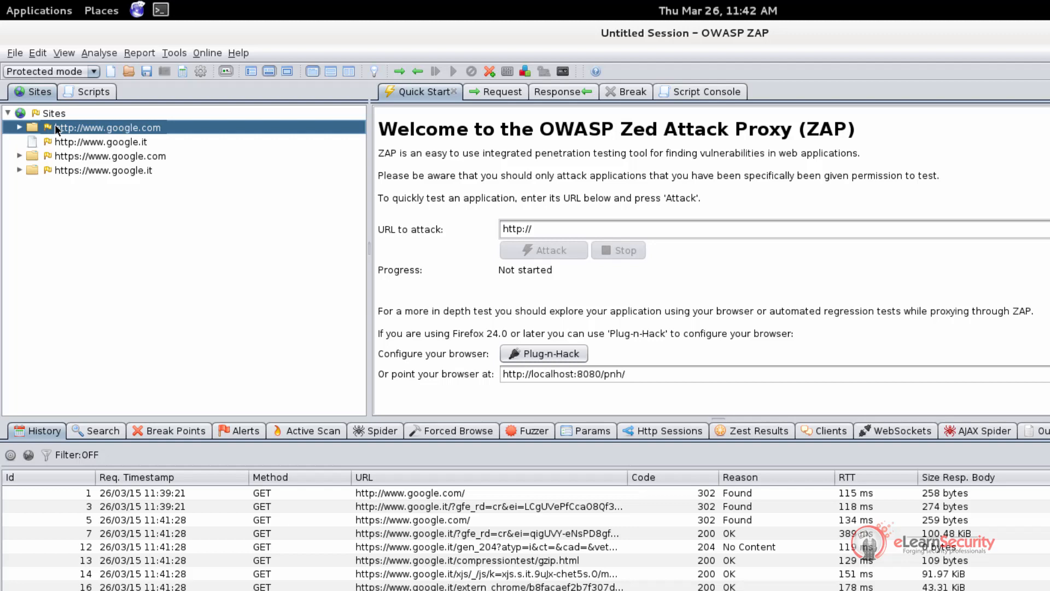
{"action": "key", "text": "Up"}
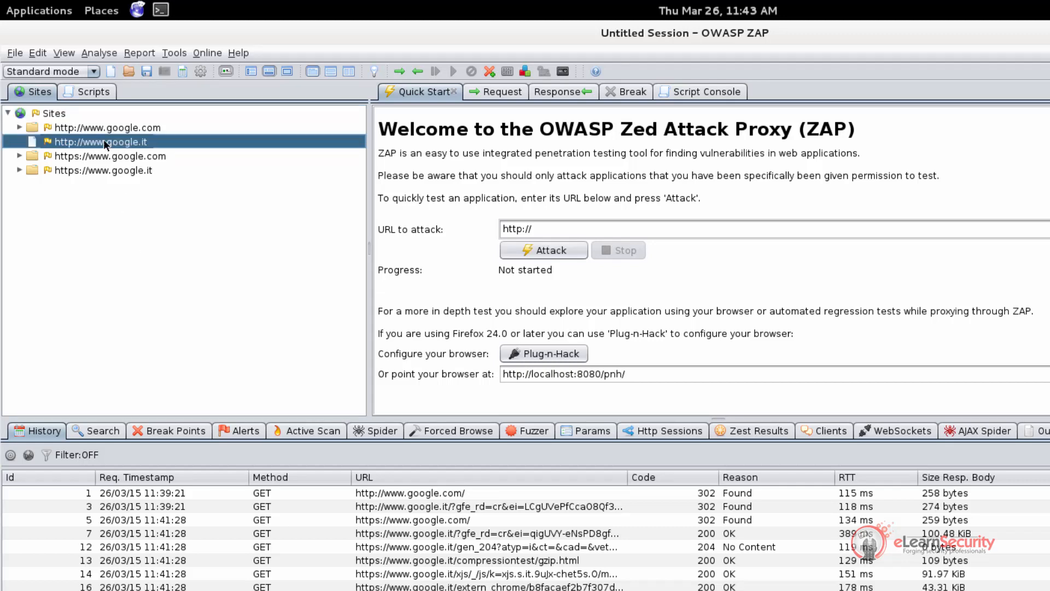
{"action": "right_click", "coordinate": [103, 140]}
{"action": "mouse_move", "coordinate": [125, 154]}
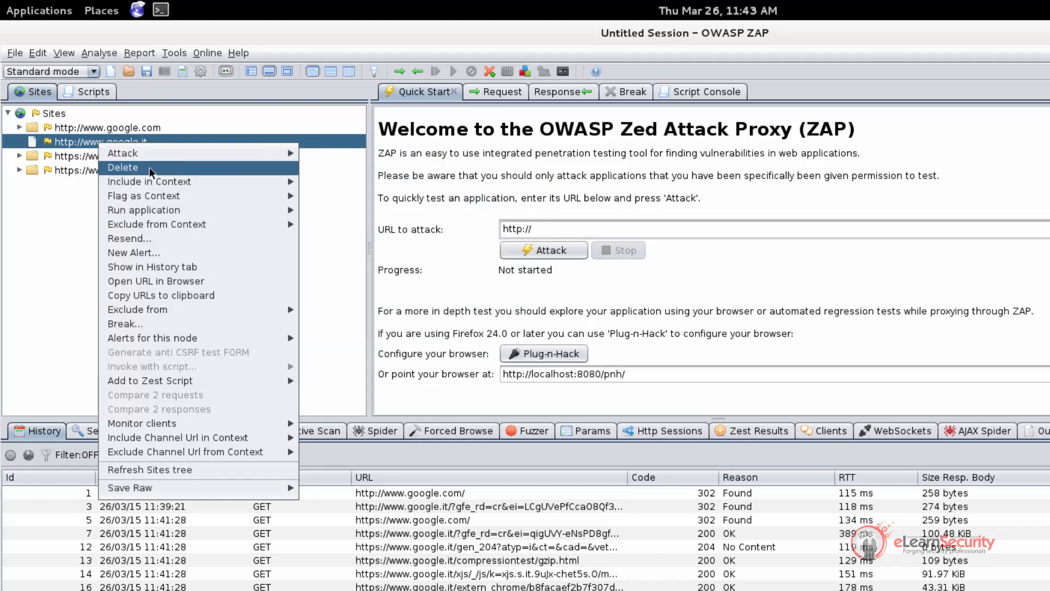
{"action": "mouse_move", "coordinate": [155, 183]}
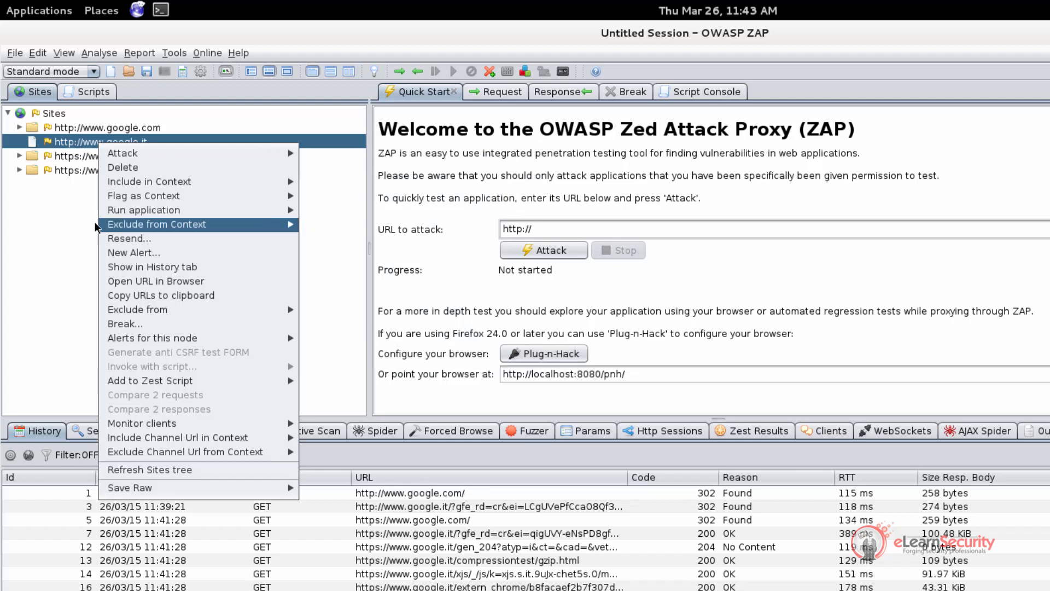
{"action": "left_click", "coordinate": [80, 250]}
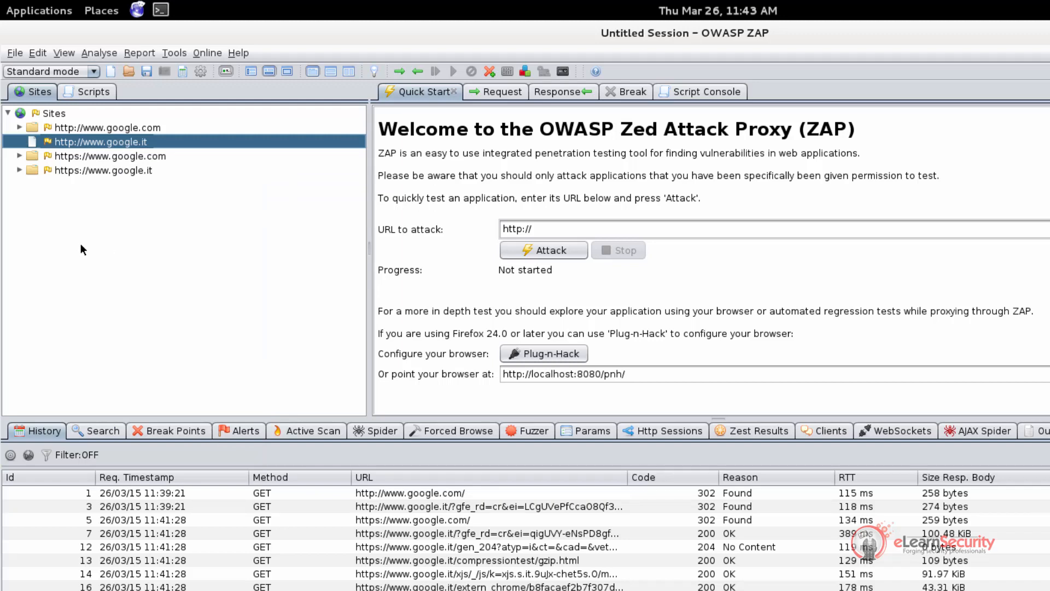
Compare the google.it request with its response
{"action": "left_click", "coordinate": [490, 91]}
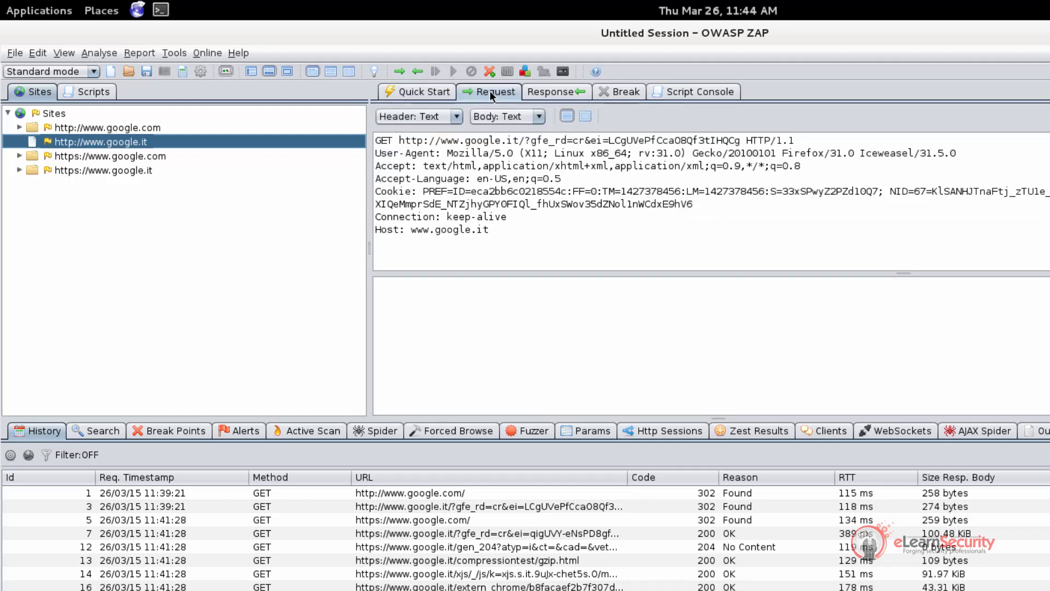
{"action": "left_click", "coordinate": [552, 92]}
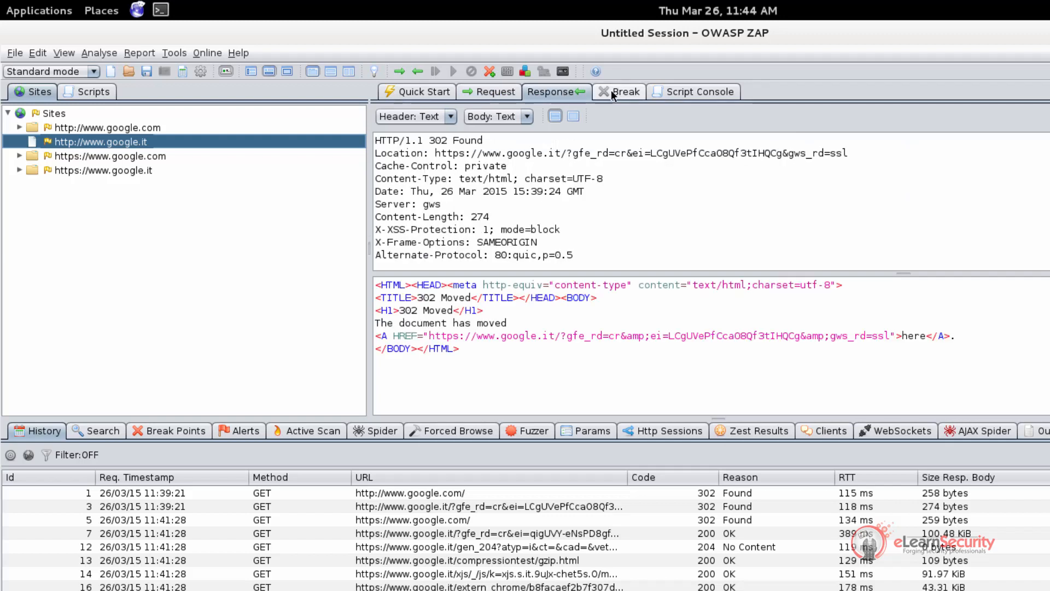
{"action": "left_click", "coordinate": [487, 90]}
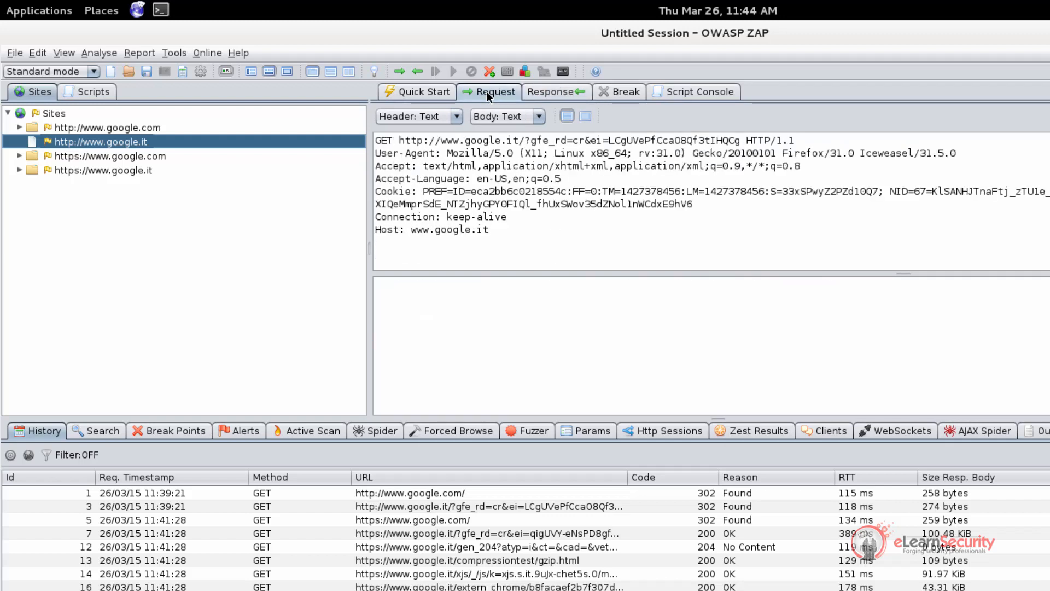
Show the request header and body as Hex, revert both to Text, then open Break
{"action": "left_click", "coordinate": [441, 116]}
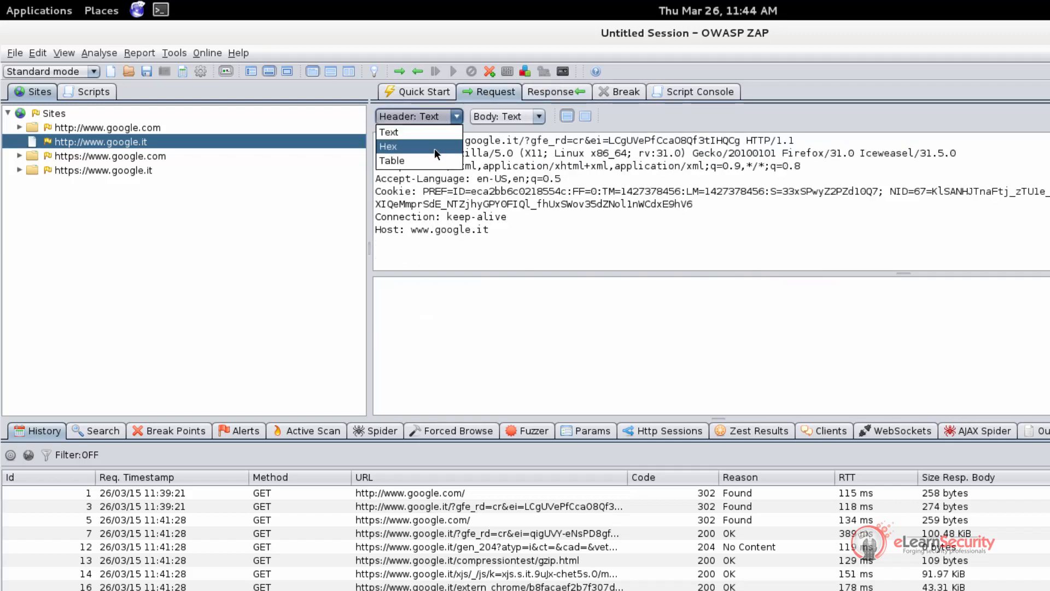
{"action": "left_click", "coordinate": [435, 147]}
{"action": "left_click", "coordinate": [440, 115]}
{"action": "left_click", "coordinate": [437, 133]}
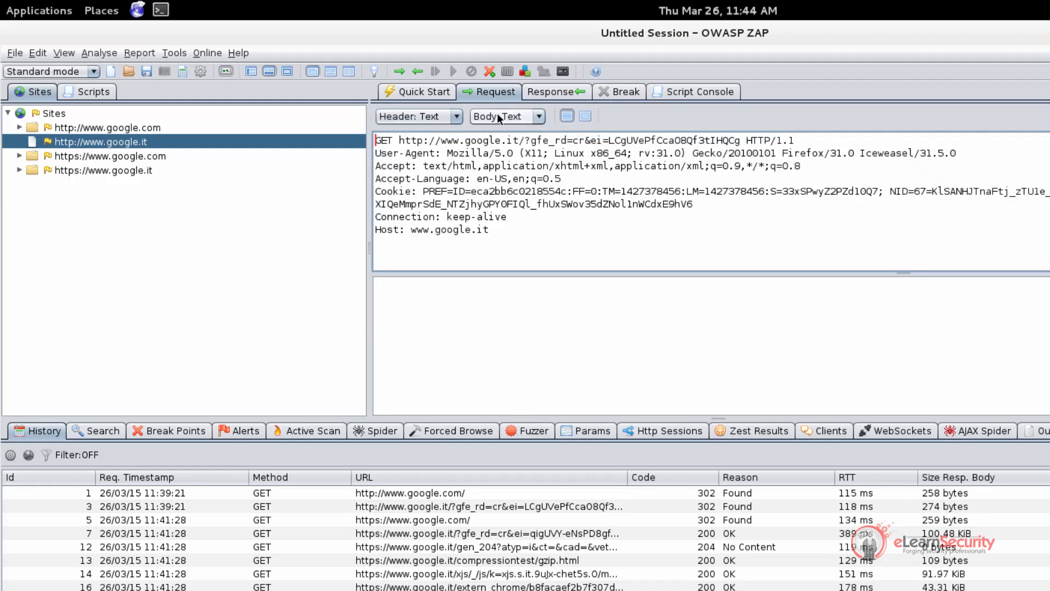
{"action": "left_click", "coordinate": [497, 115]}
{"action": "left_click", "coordinate": [500, 148]}
{"action": "left_click", "coordinate": [507, 116]}
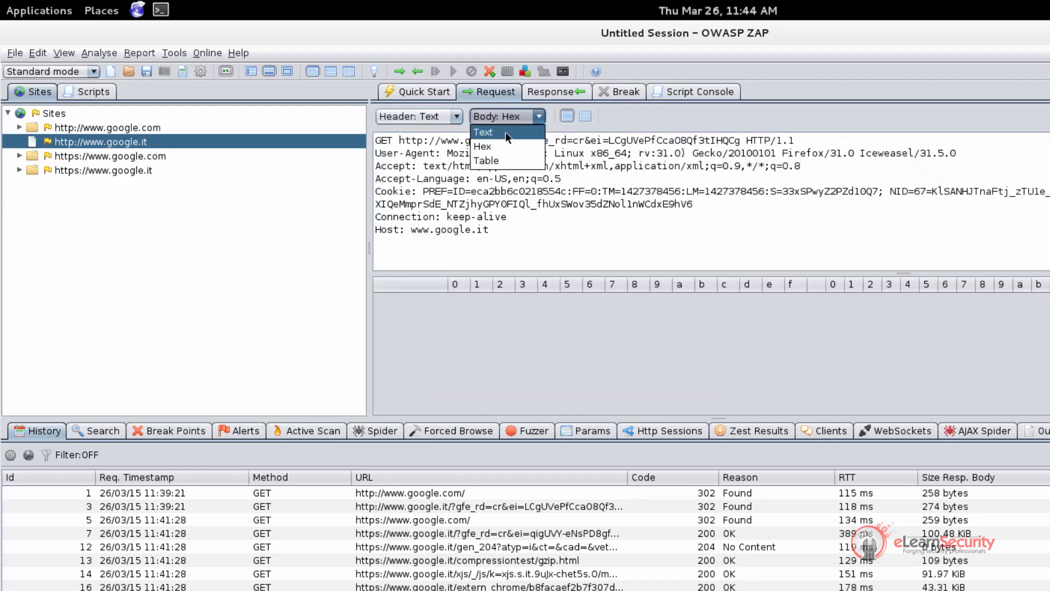
{"action": "left_click", "coordinate": [506, 133]}
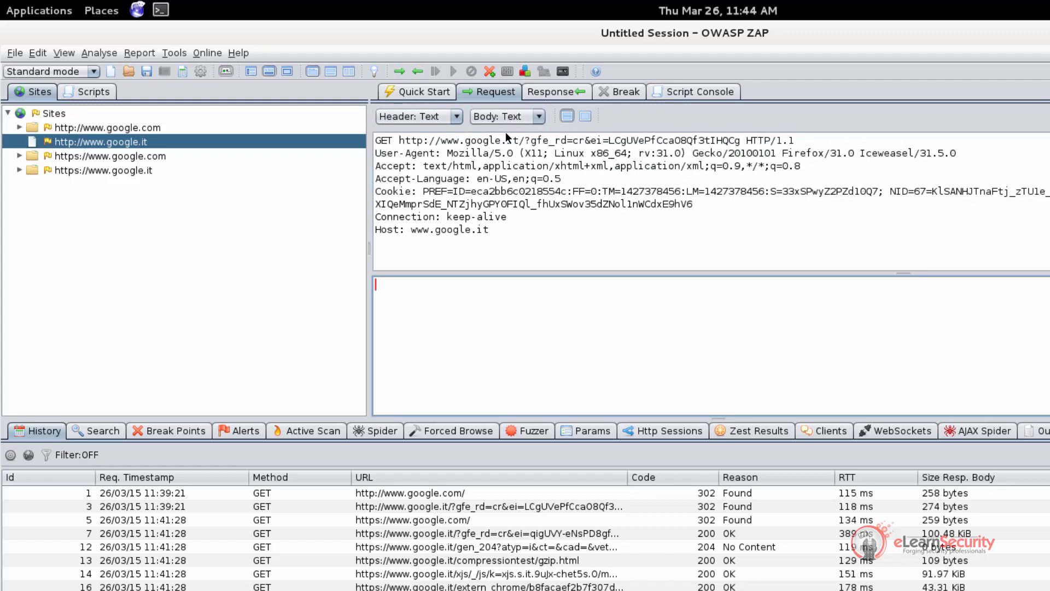
{"action": "left_click", "coordinate": [609, 92]}
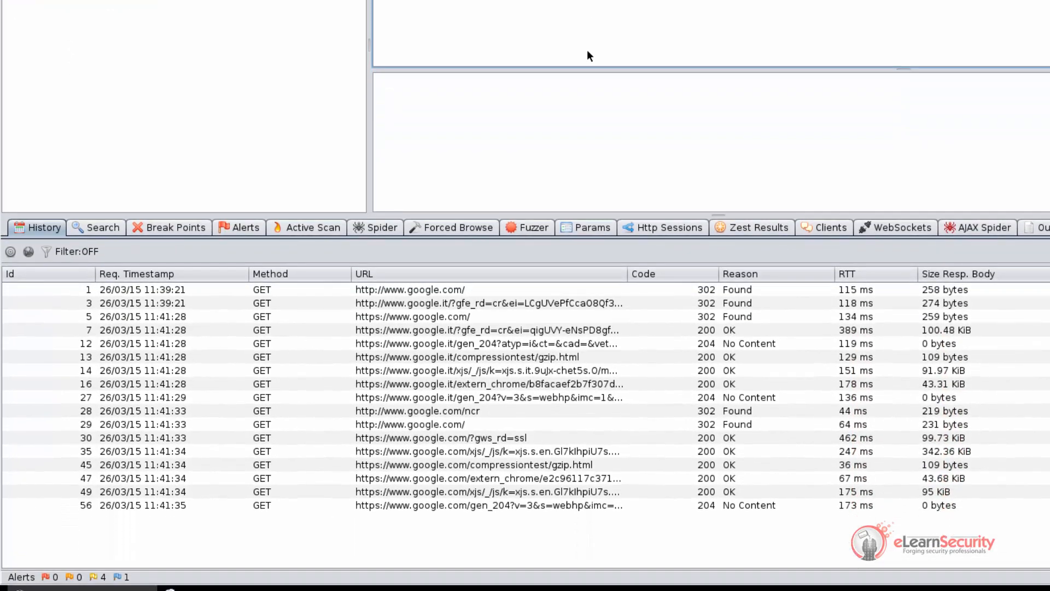
Enlarge History, inspect requests 1, 3, 5, 7 and 12, then open the Search tab
{"action": "left_click_drag", "start_coordinate": [534, 210], "coordinate": [534, 182]}
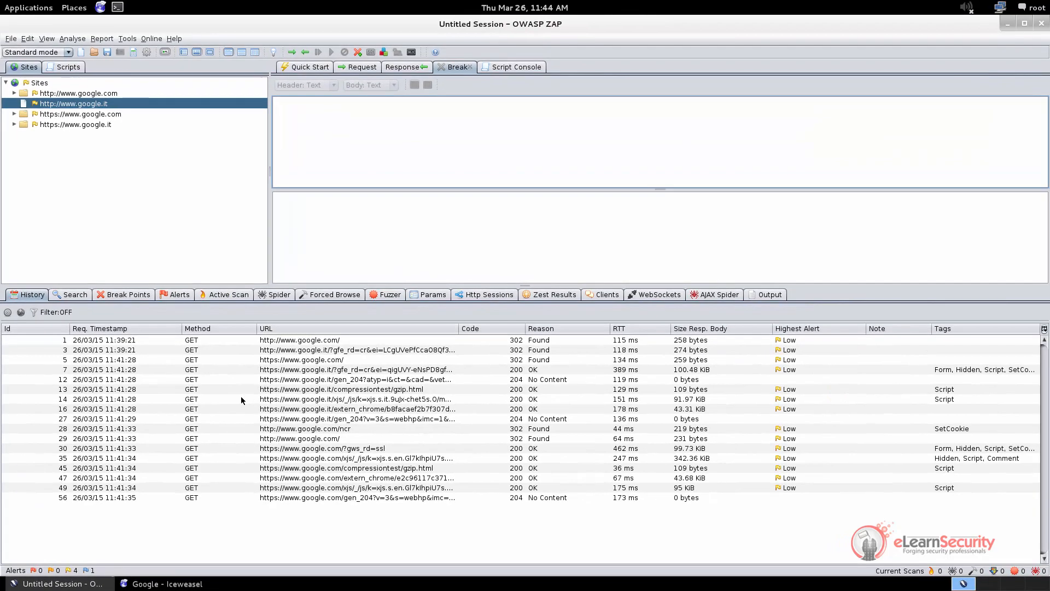
{"action": "left_click", "coordinate": [219, 343]}
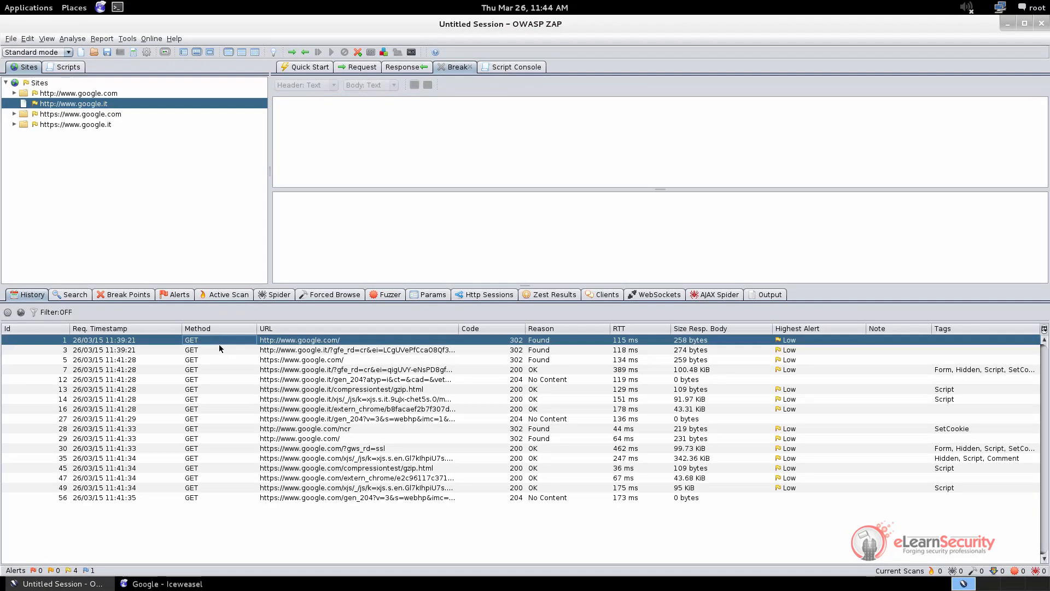
{"action": "left_click", "coordinate": [219, 349]}
{"action": "left_click", "coordinate": [222, 343]}
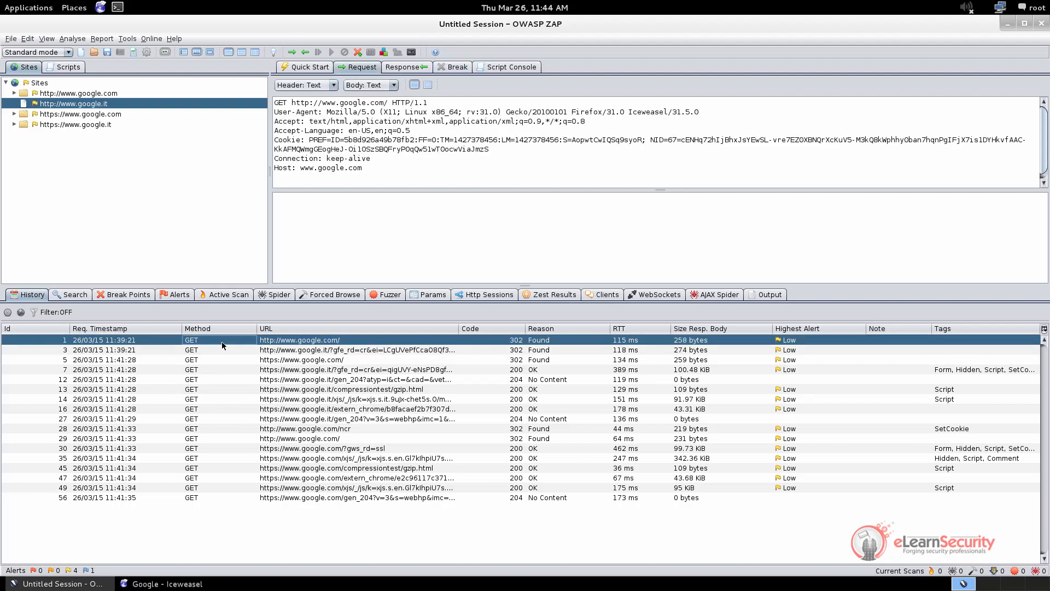
{"action": "left_click", "coordinate": [223, 351]}
{"action": "left_click", "coordinate": [223, 359]}
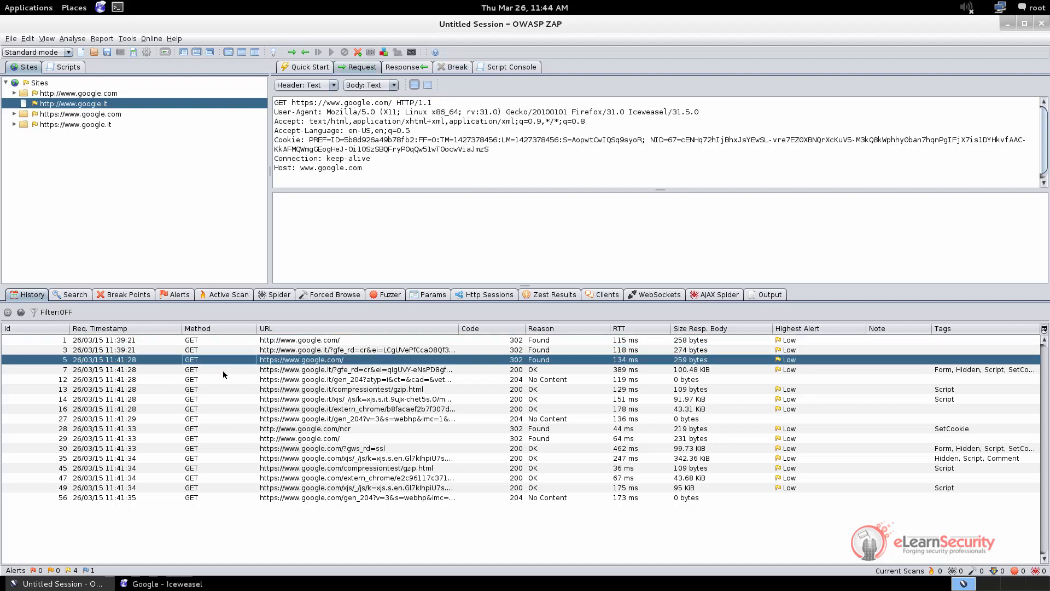
{"action": "left_click", "coordinate": [223, 370]}
{"action": "left_click", "coordinate": [225, 378]}
{"action": "left_click", "coordinate": [224, 340]}
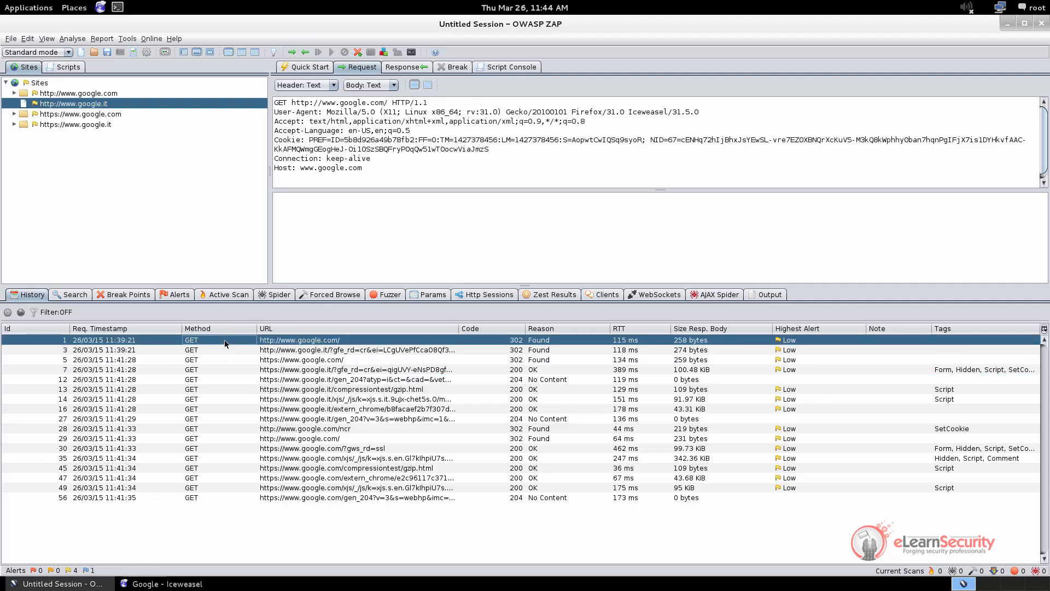
{"action": "left_click", "coordinate": [63, 296]}
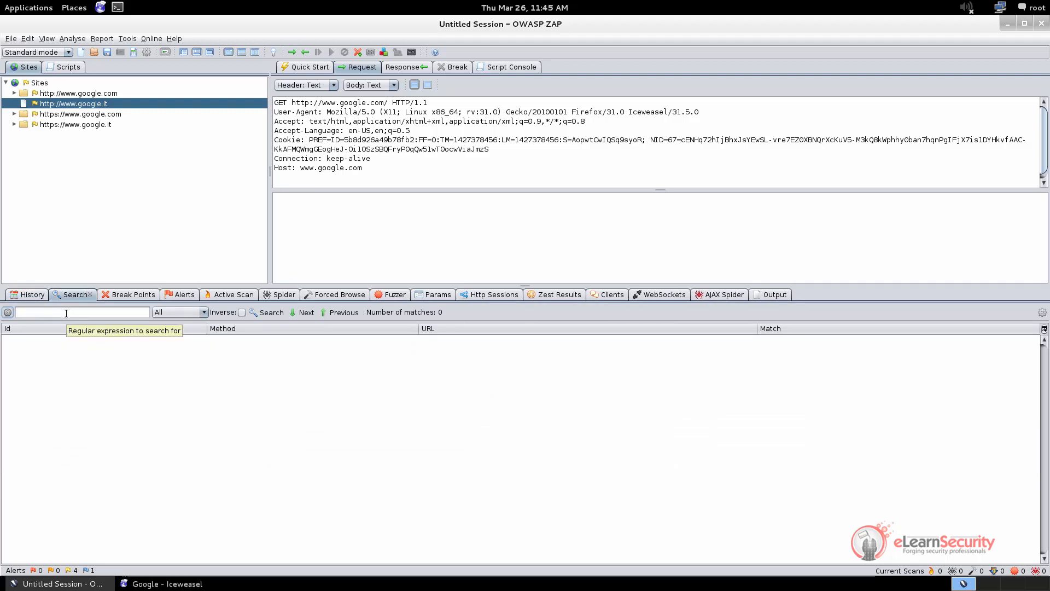
{"action": "left_click", "coordinate": [188, 314]}
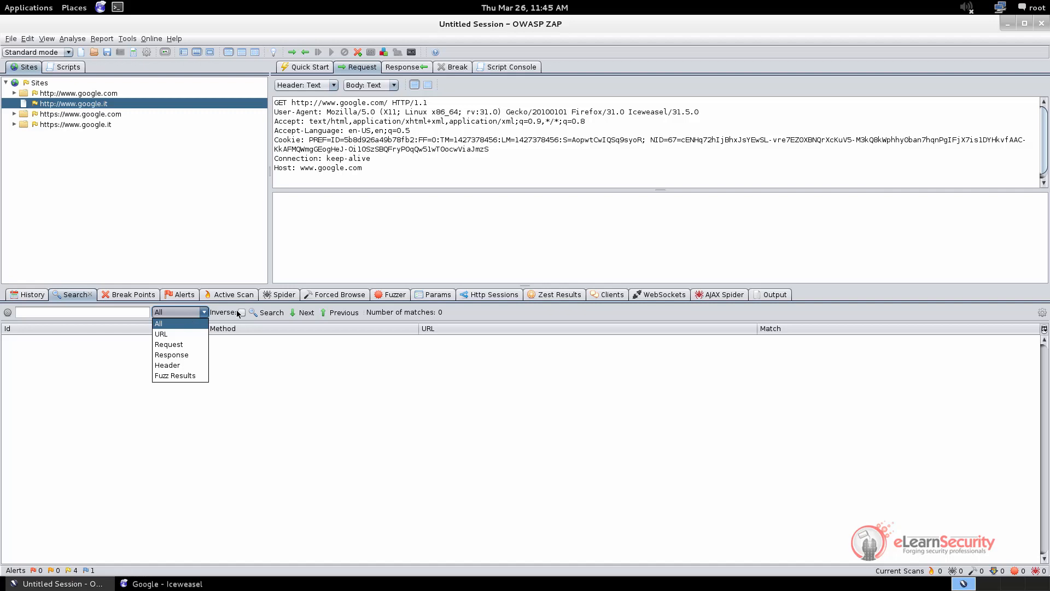
{"action": "key", "text": "Escape"}
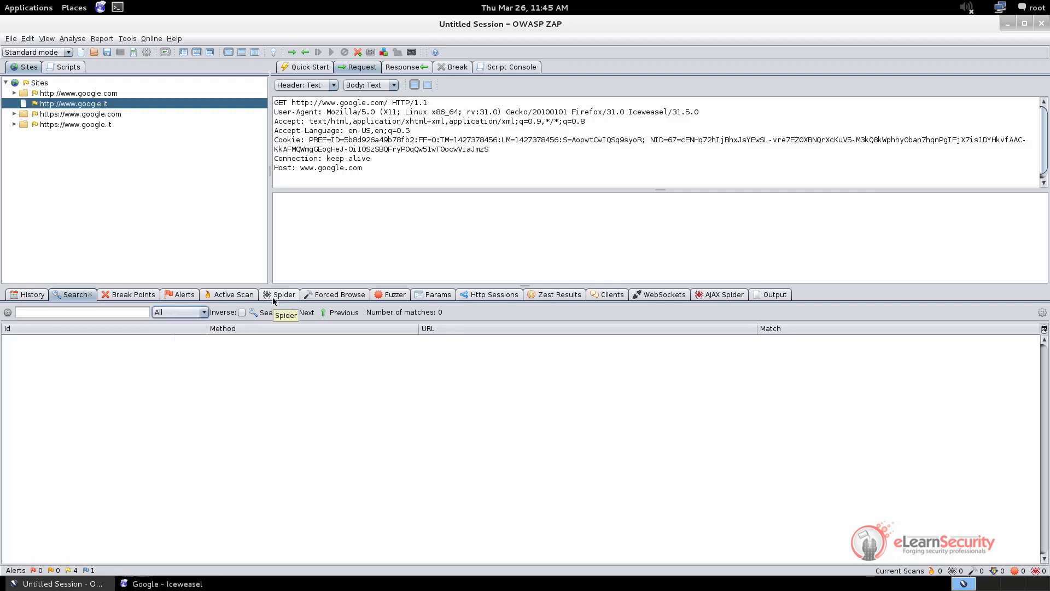
{"action": "left_click", "coordinate": [273, 297]}
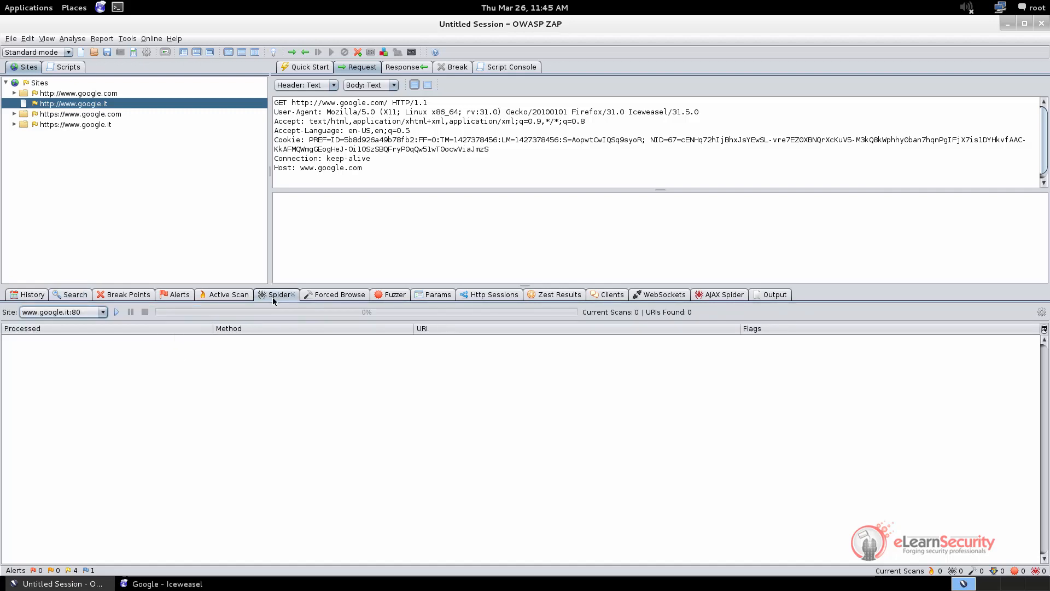
{"action": "left_click", "coordinate": [102, 312]}
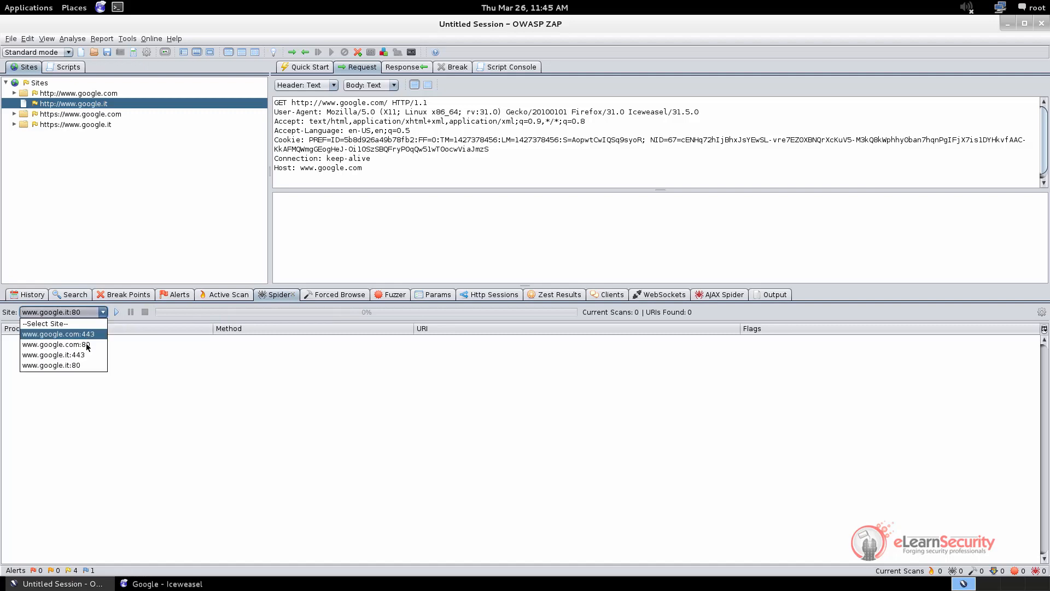
{"action": "left_click", "coordinate": [101, 315]}
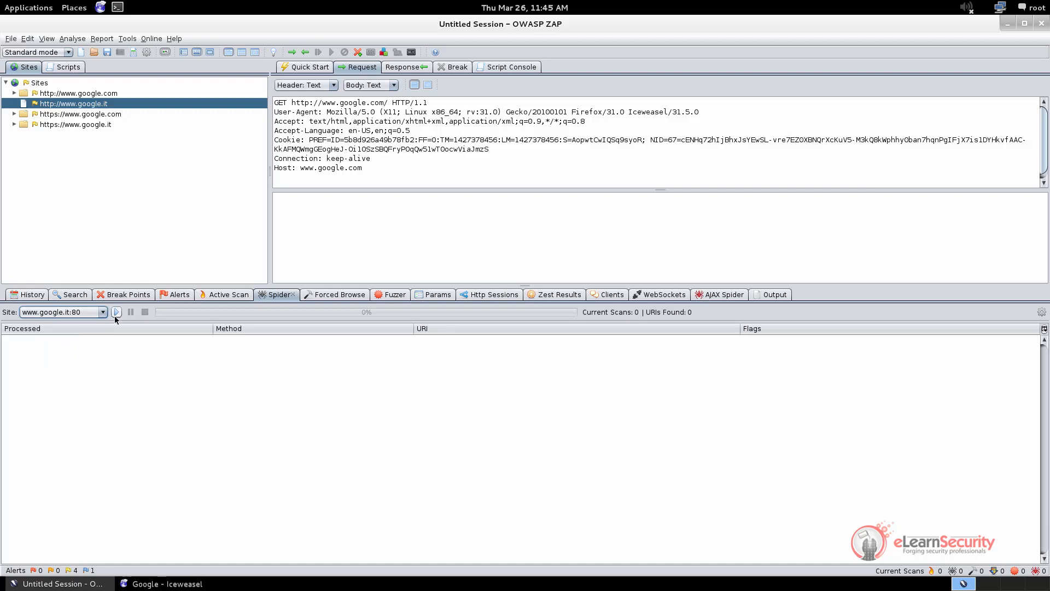
{"action": "right_click", "coordinate": [90, 93]}
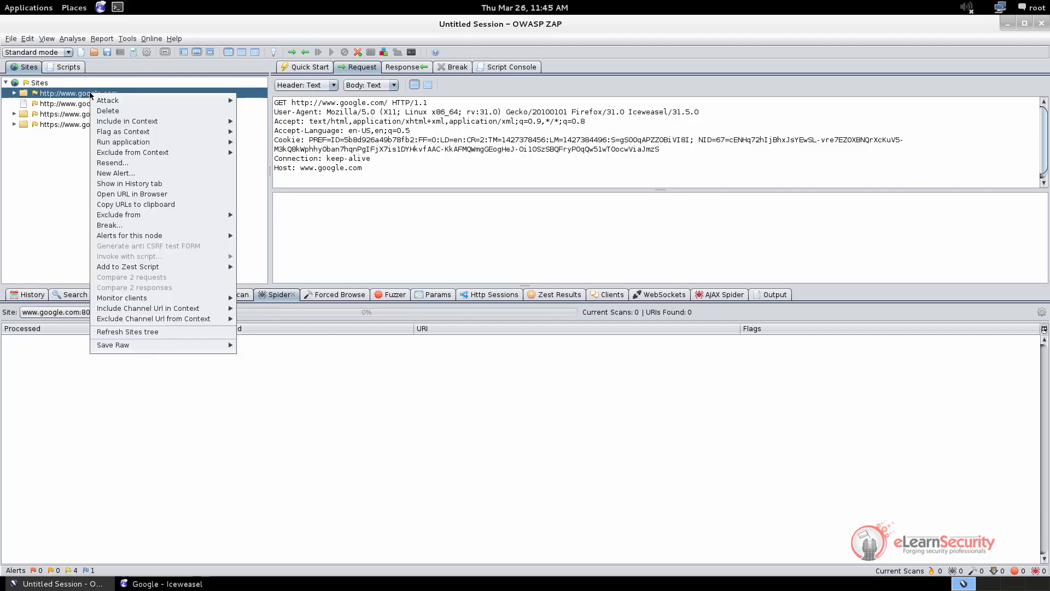
{"action": "mouse_move", "coordinate": [113, 101]}
{"action": "mouse_move", "coordinate": [314, 157]}
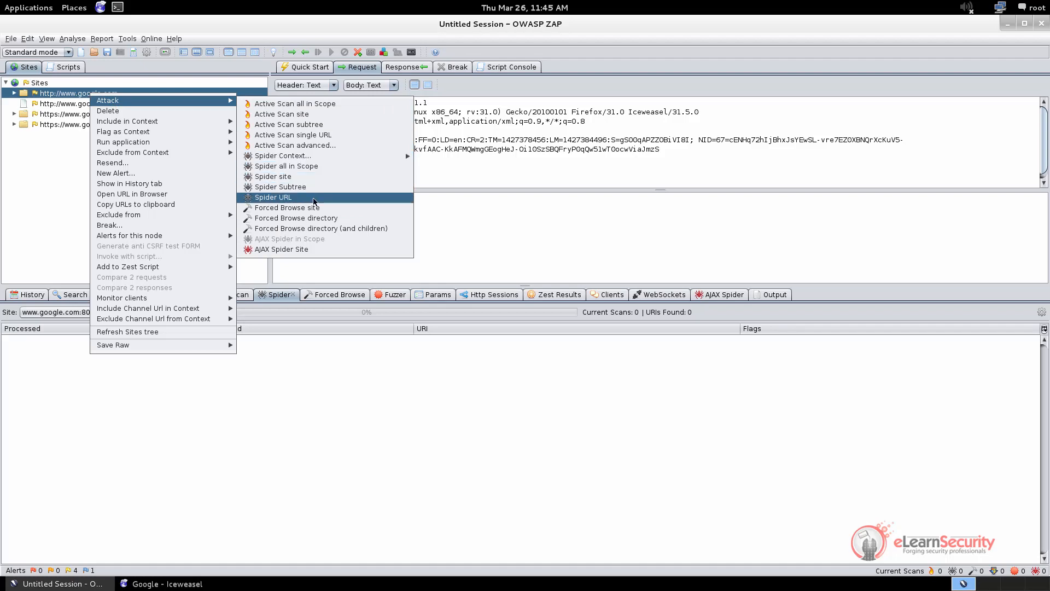
{"action": "left_click", "coordinate": [68, 173]}
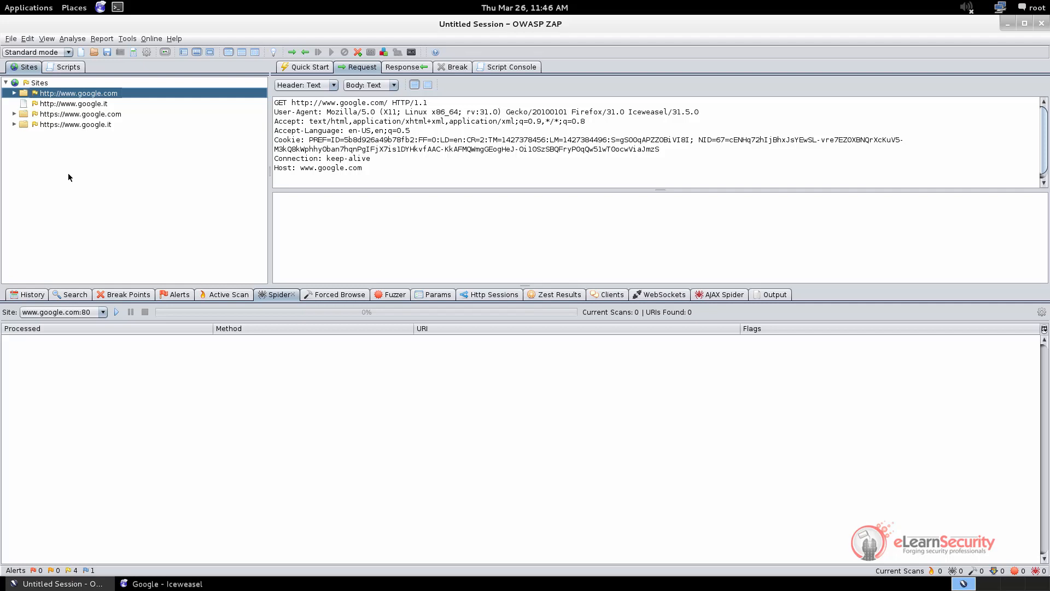
Back in Iceweasel, replace the address with targetapplication.site
{"action": "key", "text": "alt+Tab"}
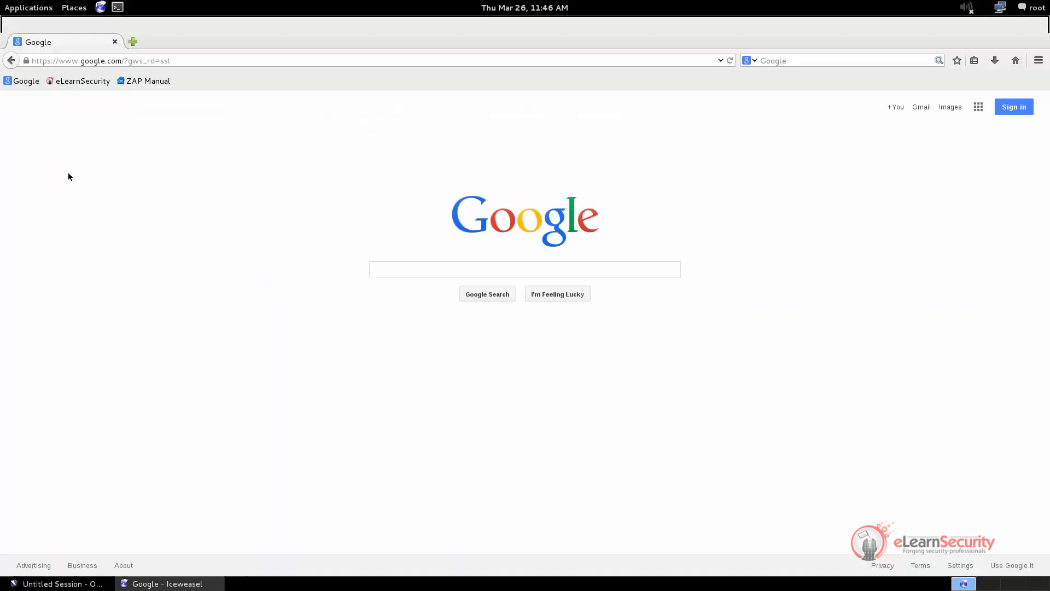
{"action": "left_click", "coordinate": [99, 60]}
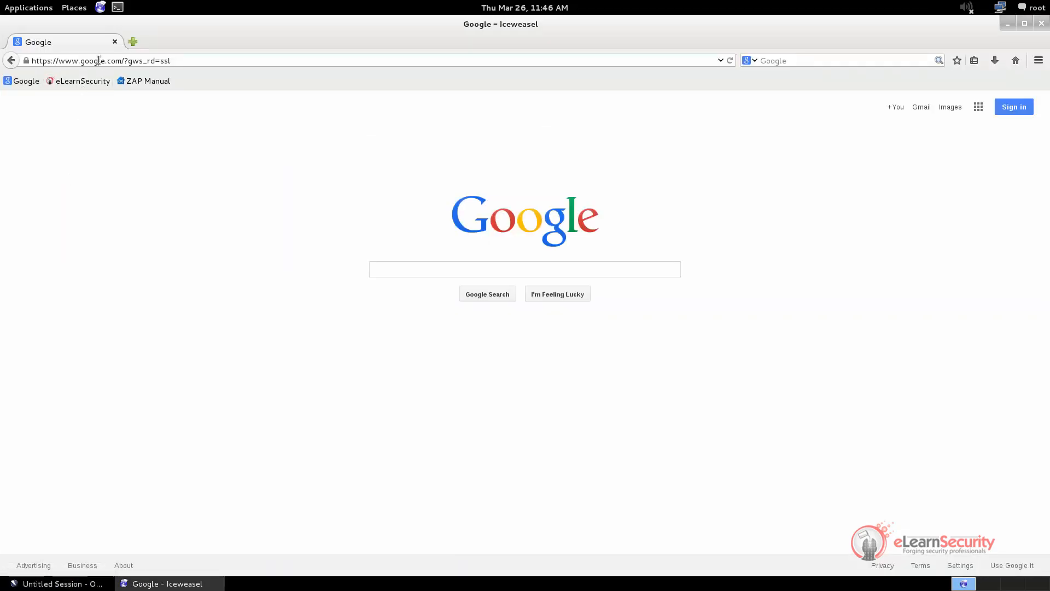
{"action": "double_click", "coordinate": [98, 60]}
{"action": "type", "text": "target"}
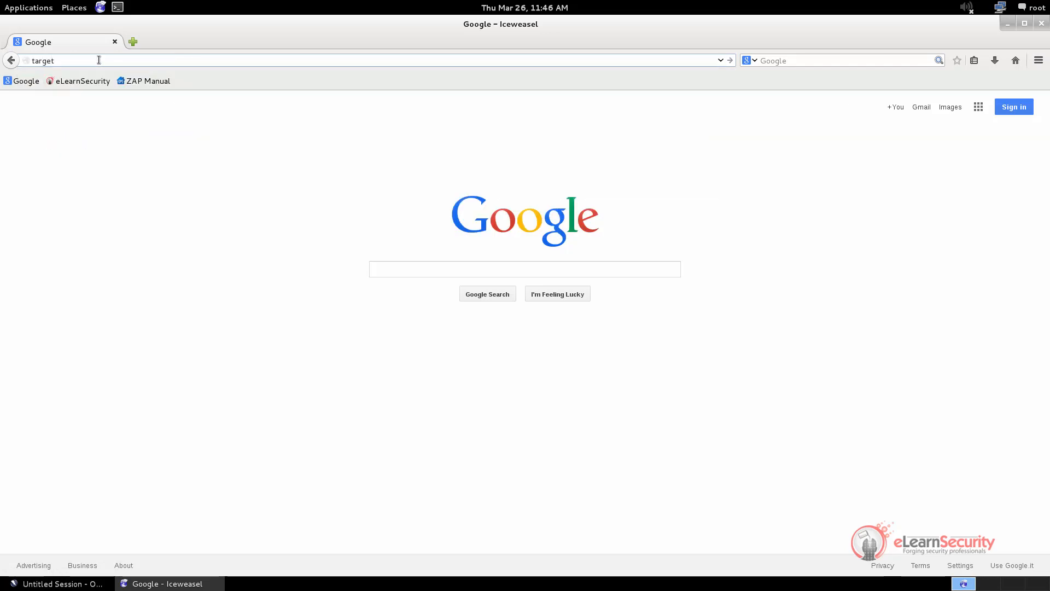
{"action": "type", "text": "appl"}
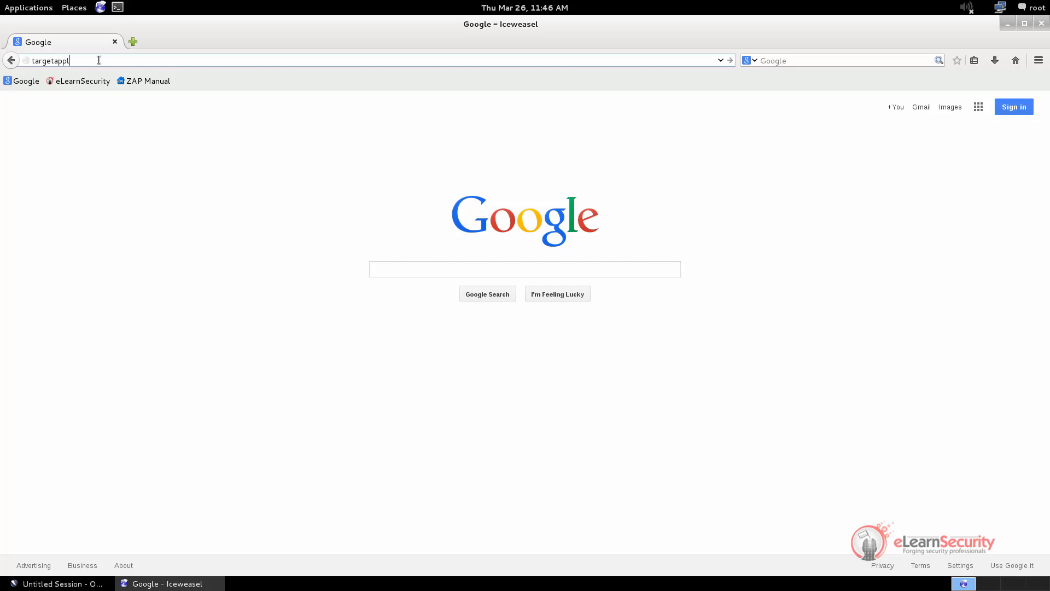
{"action": "type", "text": "ication.site"}
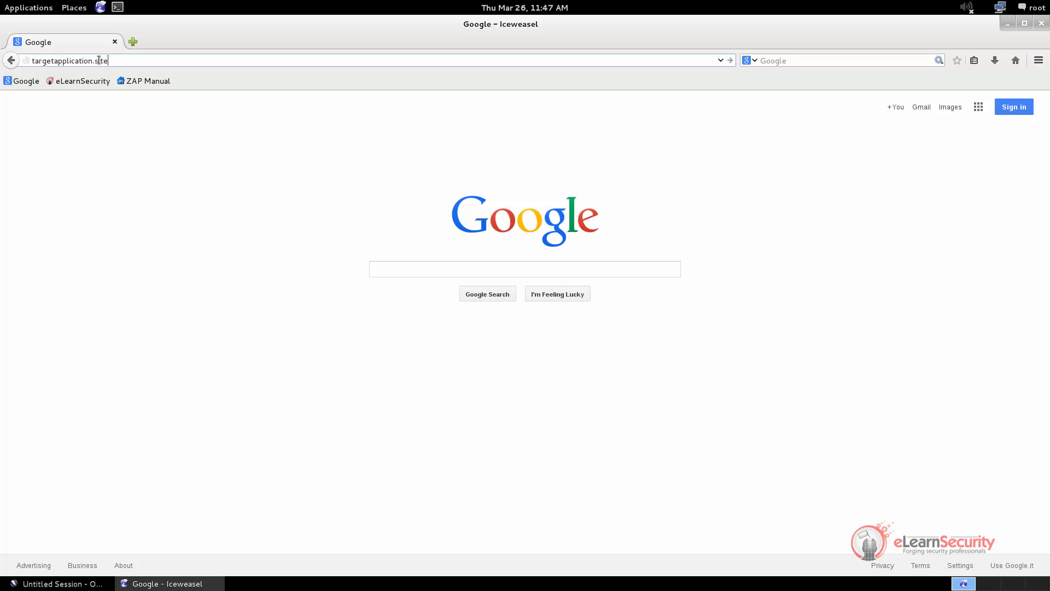
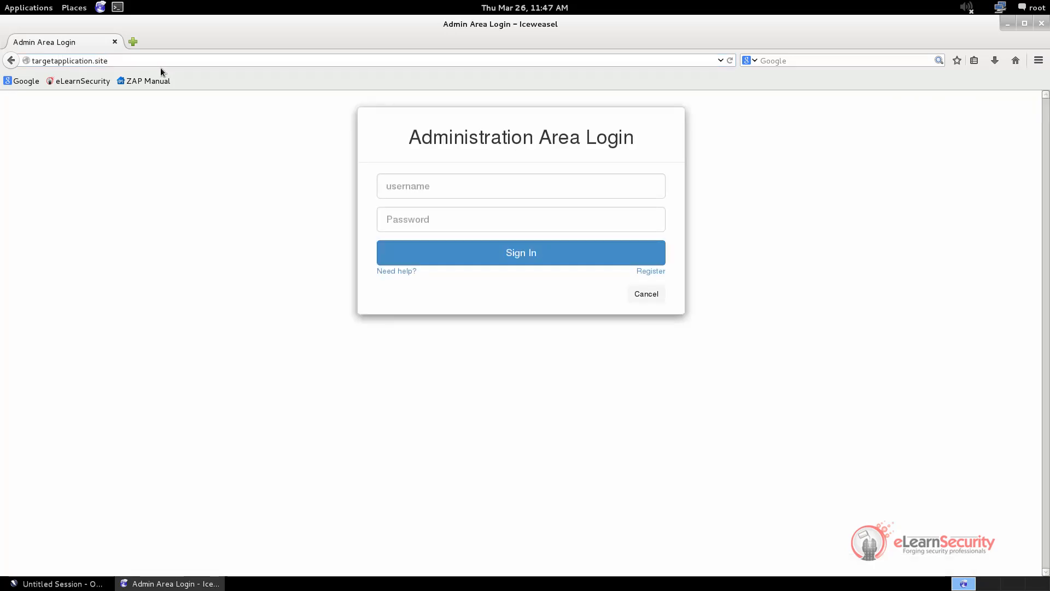
Switch from Iceweasel to OWASP ZAP to view the captured targetapplication.site traffic
{"action": "key", "text": "alt+Tab"}
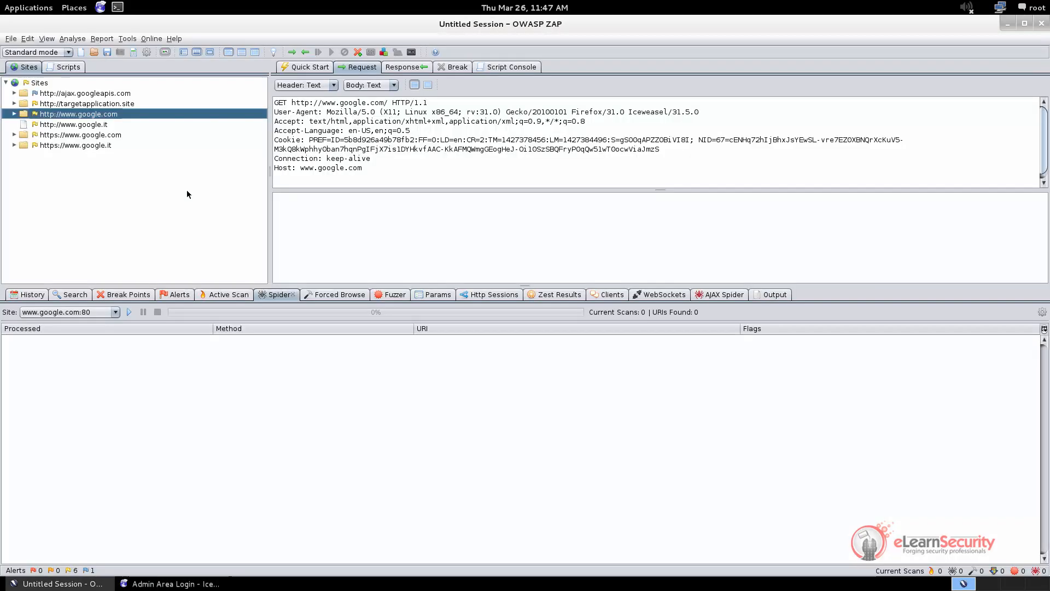
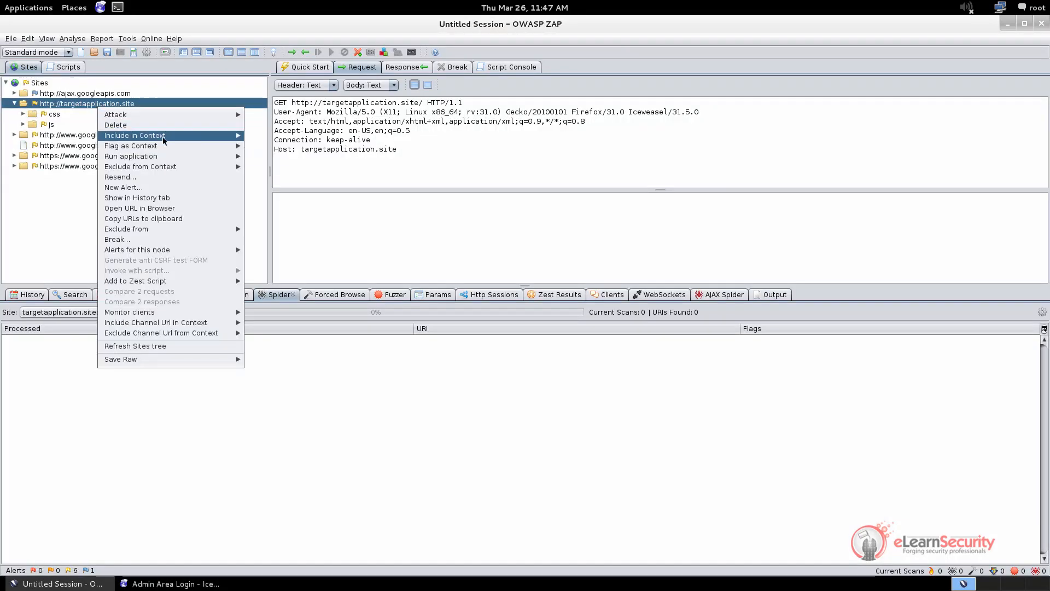
Add targetapplication.site to new context 2, then enlarge Session Properties and open context 2's settings
{"action": "mouse_move", "coordinate": [224, 136]}
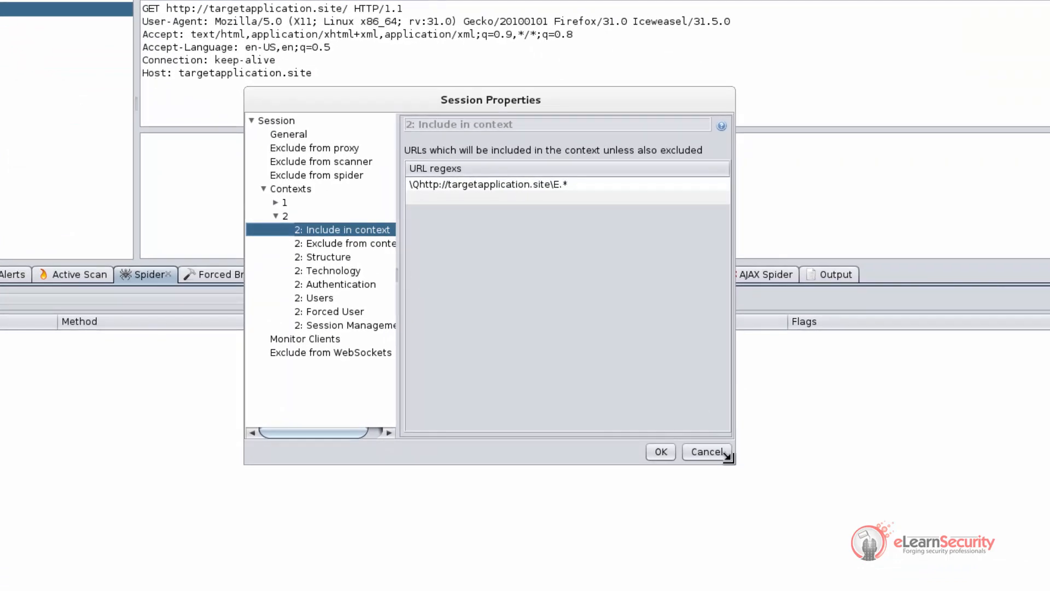
{"action": "left_click_drag", "start_coordinate": [732, 462], "coordinate": [1008, 476]}
{"action": "left_click_drag", "start_coordinate": [653, 103], "coordinate": [546, 106]}
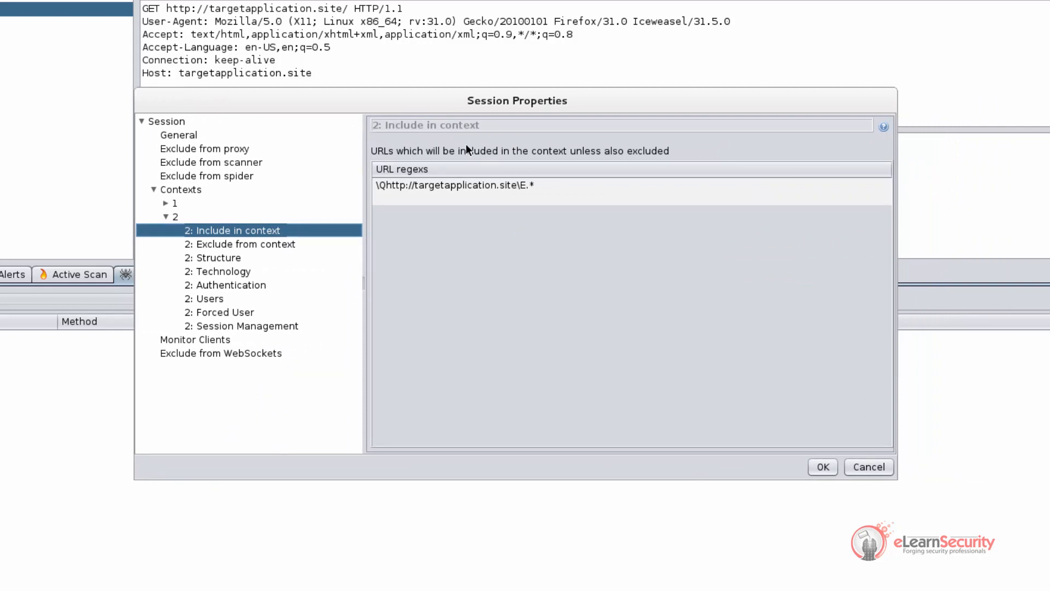
{"action": "double_click", "coordinate": [186, 217]}
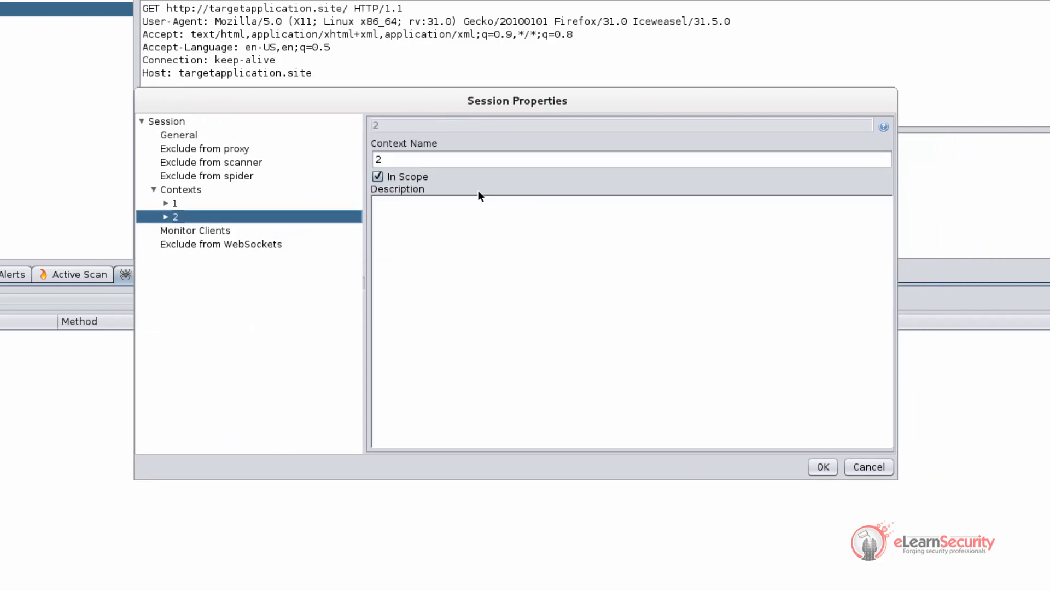
Name context 2 'targetapplication.site' and show its Include in context URL patterns
{"action": "left_click_drag", "start_coordinate": [468, 161], "coordinate": [333, 160]}
{"action": "type", "text": "targ"}
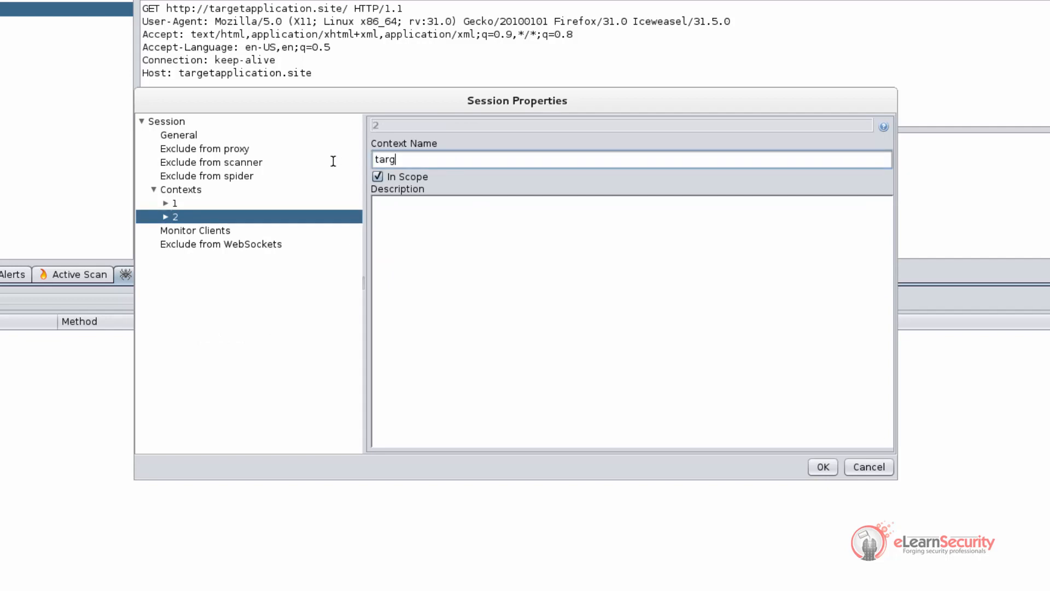
{"action": "type", "text": "etapplication.site"}
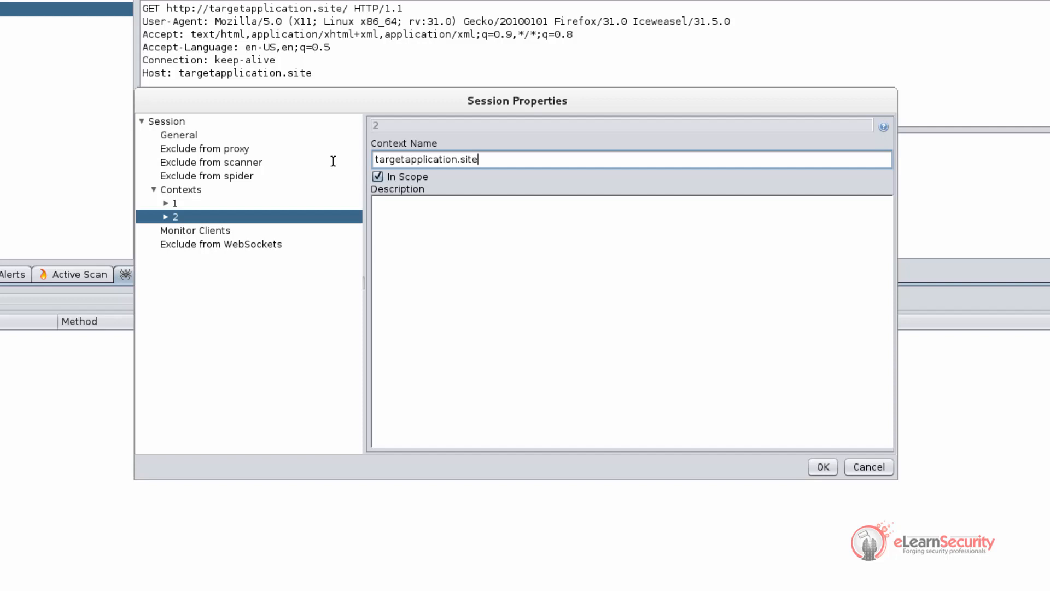
{"action": "left_click", "coordinate": [164, 217]}
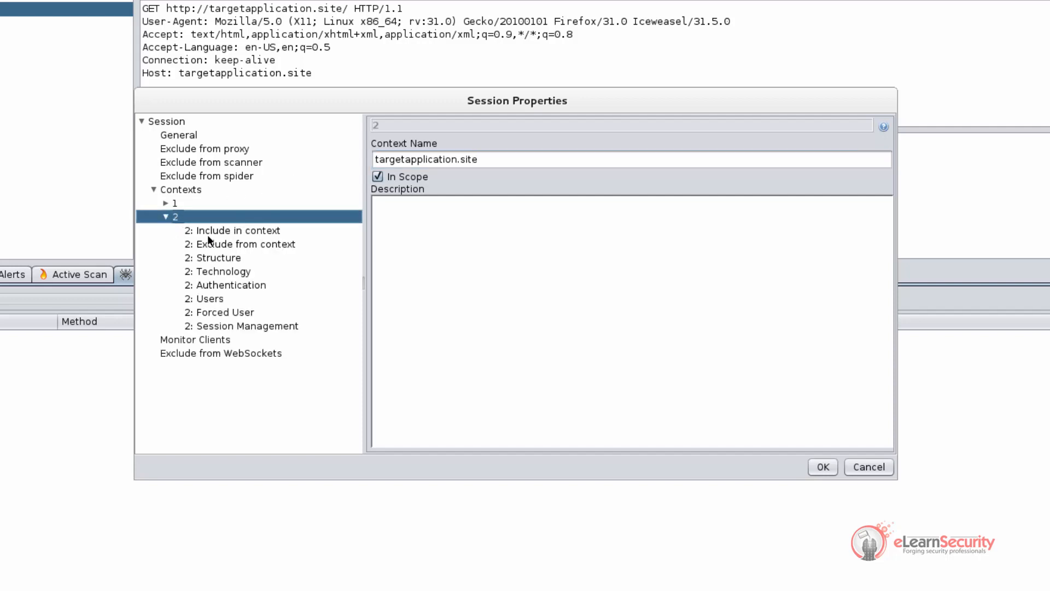
{"action": "left_click", "coordinate": [233, 233]}
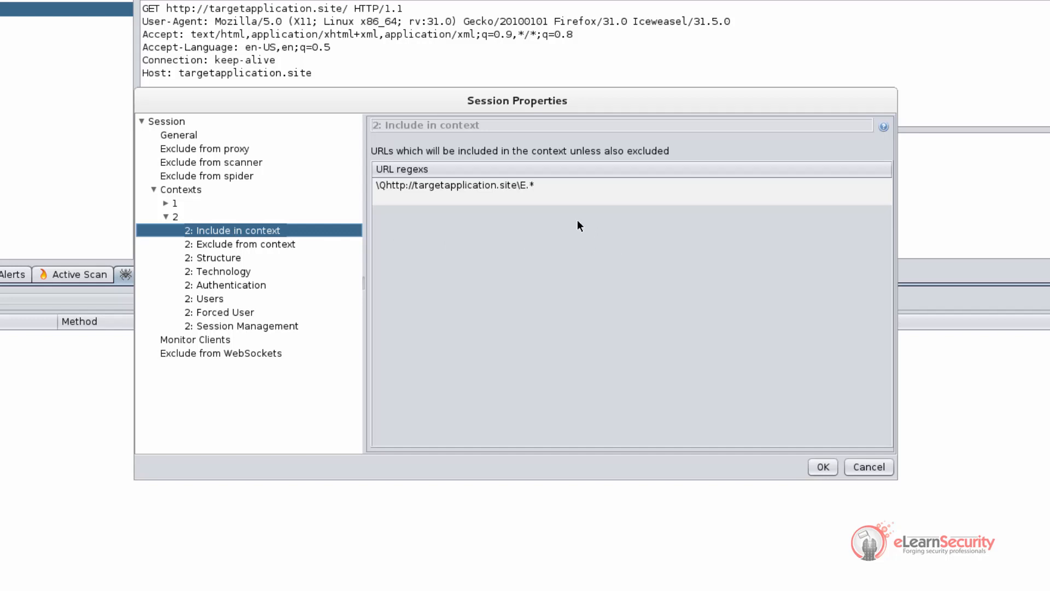
Review the included targetapplication.site URL pattern and the excluded URLs, then confirm with OK
{"action": "left_click", "coordinate": [503, 198]}
{"action": "left_click", "coordinate": [483, 186]}
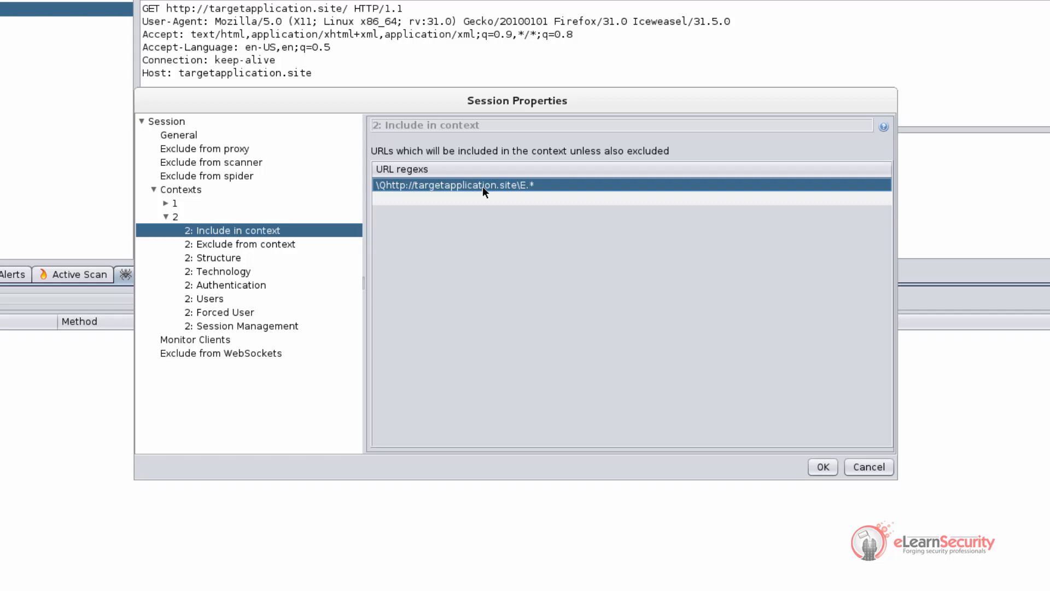
{"action": "double_click", "coordinate": [473, 199]}
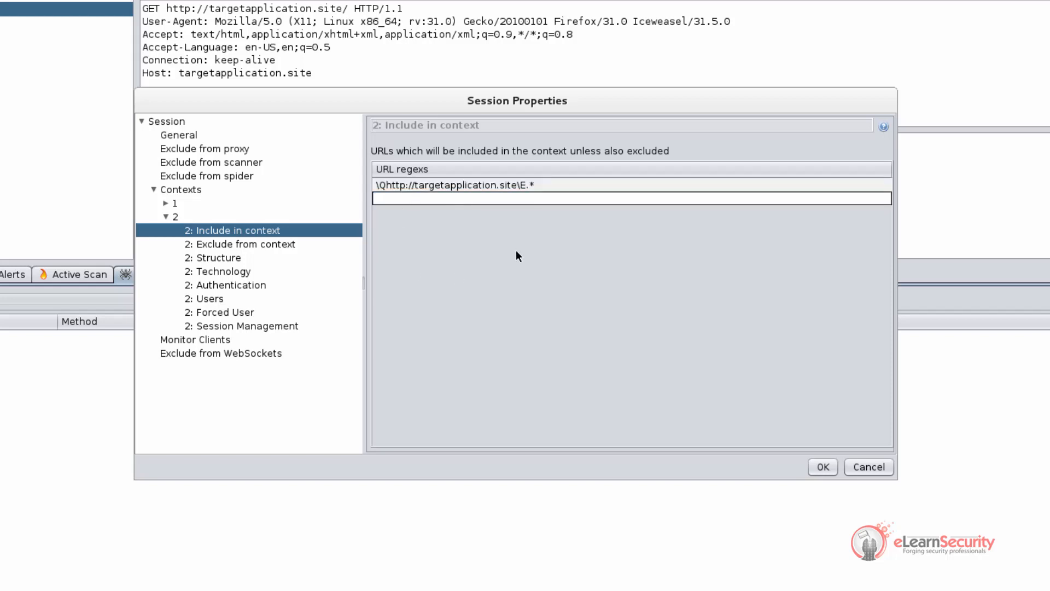
{"action": "left_click", "coordinate": [493, 186]}
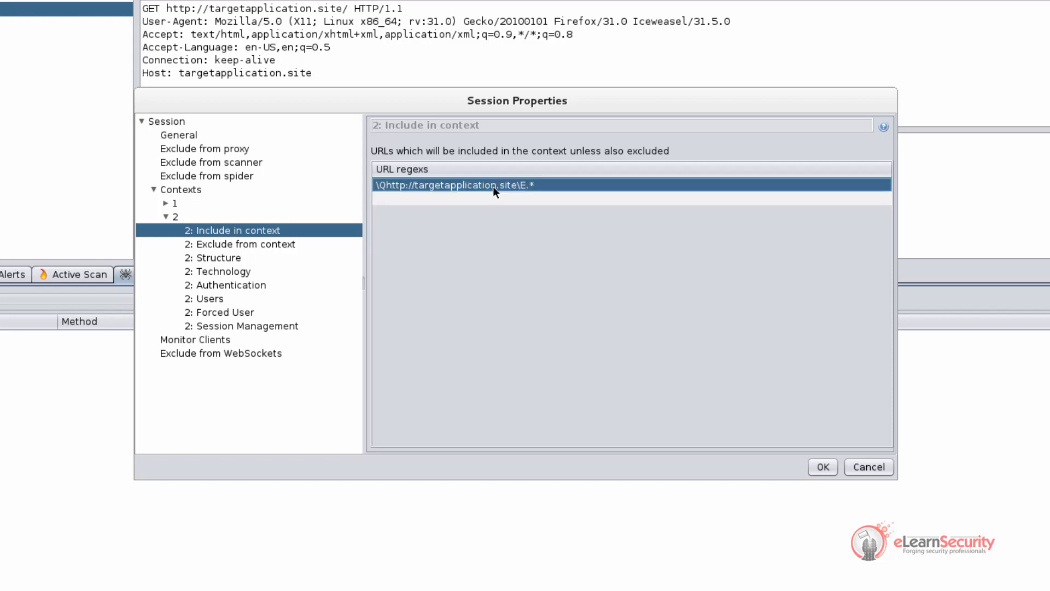
{"action": "left_click", "coordinate": [277, 244]}
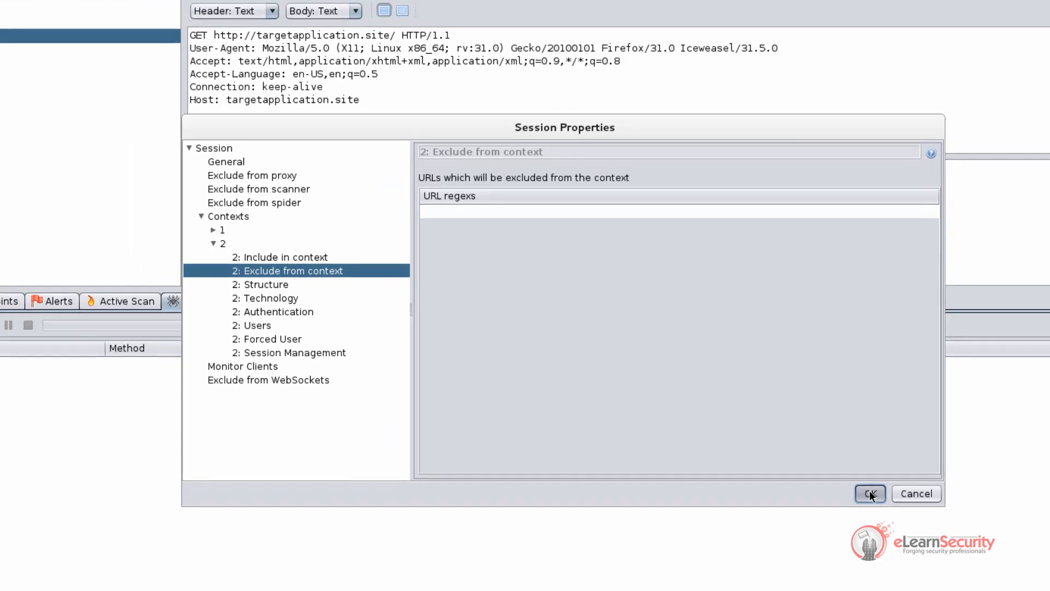
{"action": "left_click", "coordinate": [819, 467]}
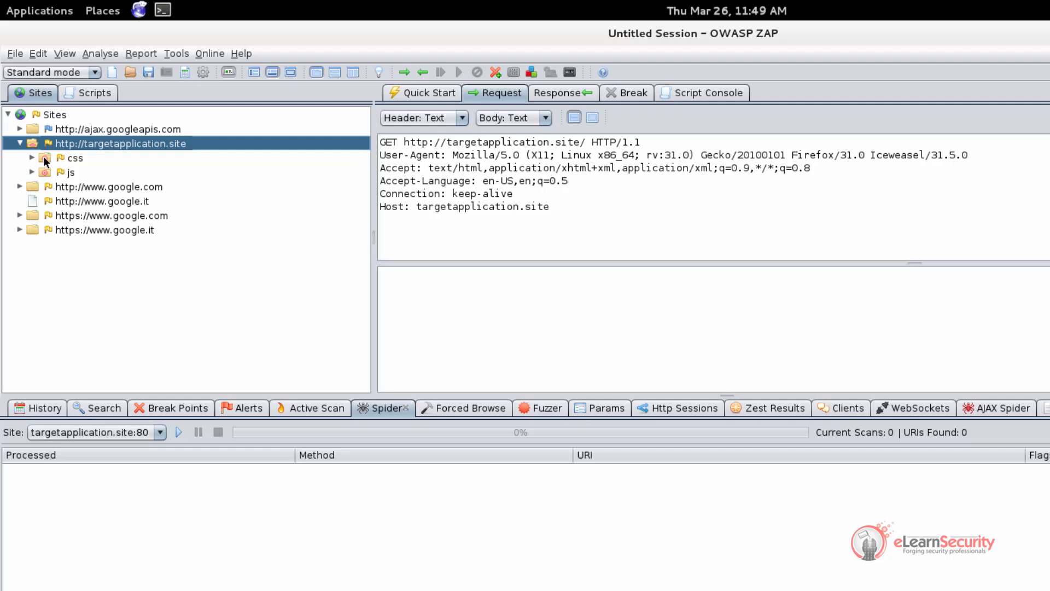
Switch ZAP to Protected mode and enable break on all requests and all responses
{"action": "left_click", "coordinate": [93, 74]}
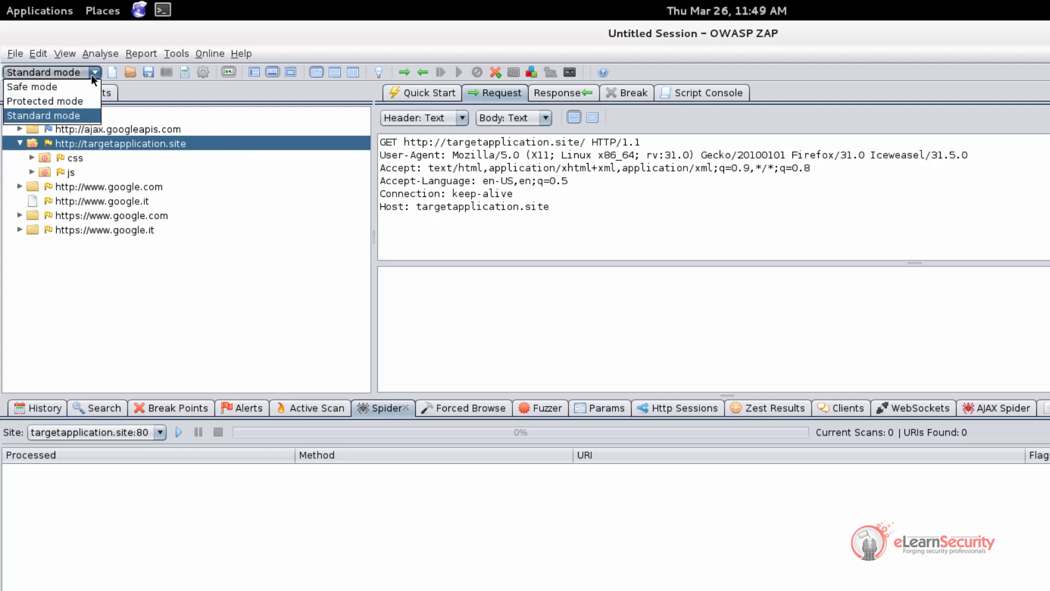
{"action": "left_click", "coordinate": [76, 102]}
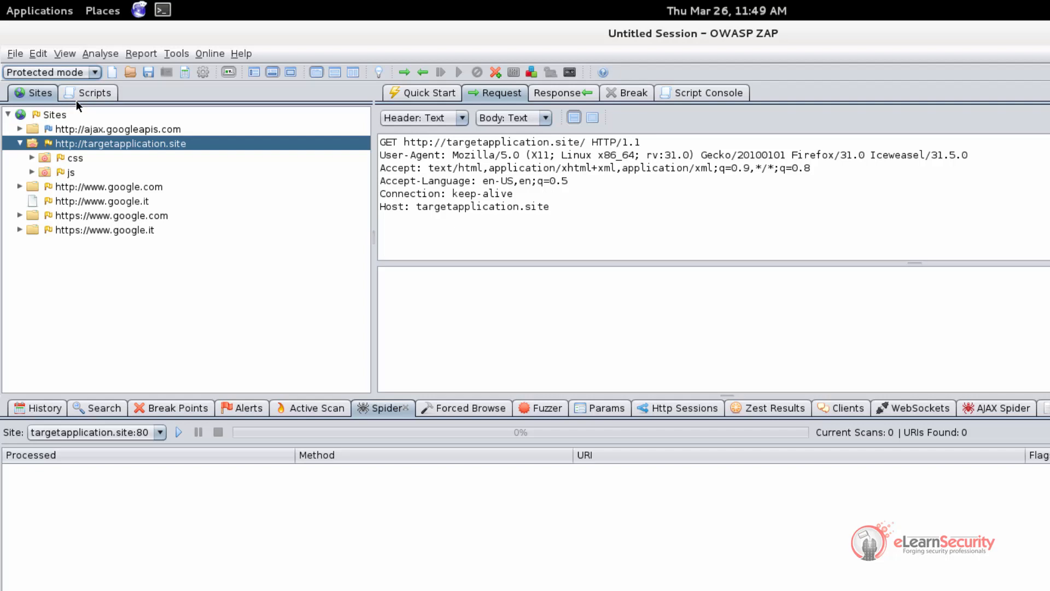
{"action": "left_click", "coordinate": [403, 72]}
{"action": "left_click", "coordinate": [423, 73]}
{"action": "left_click", "coordinate": [423, 74]}
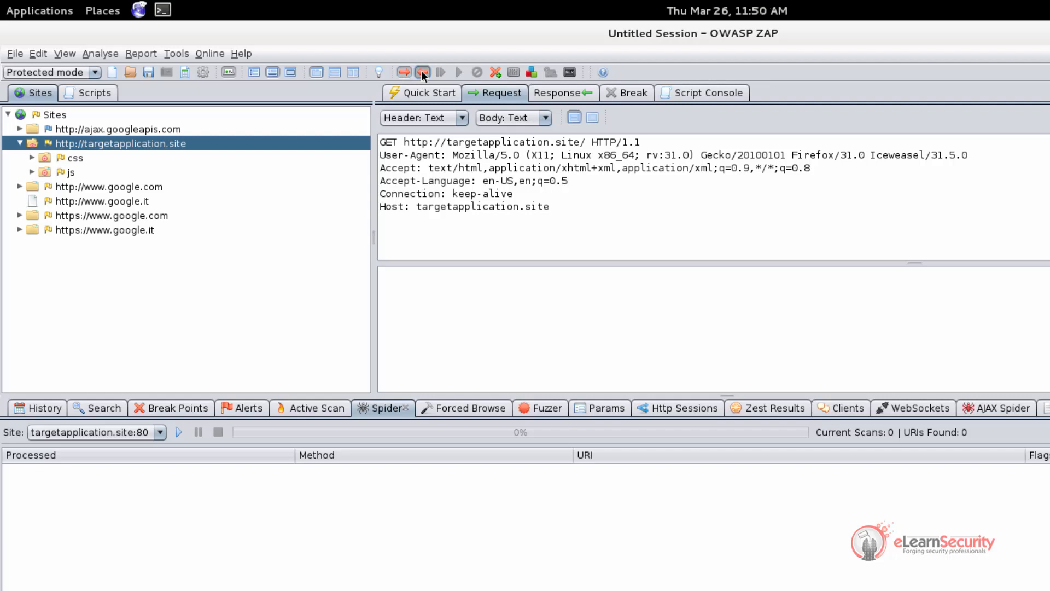
In Iceweasel, open a new tab to the eLearnSecurity site, then return to the admin login page
{"action": "key", "text": "alt+Tab"}
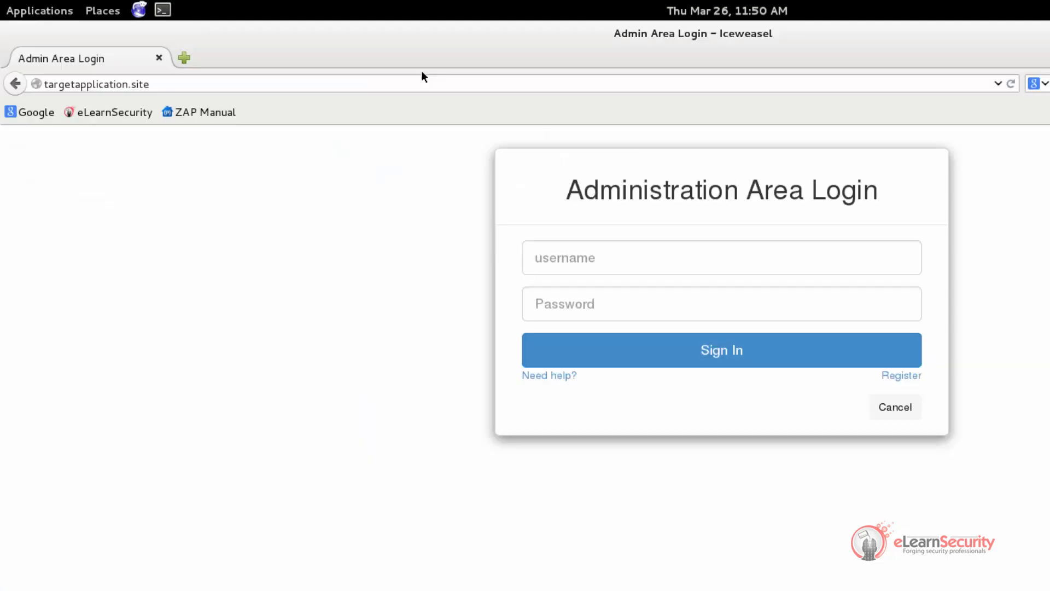
{"action": "left_click", "coordinate": [186, 58]}
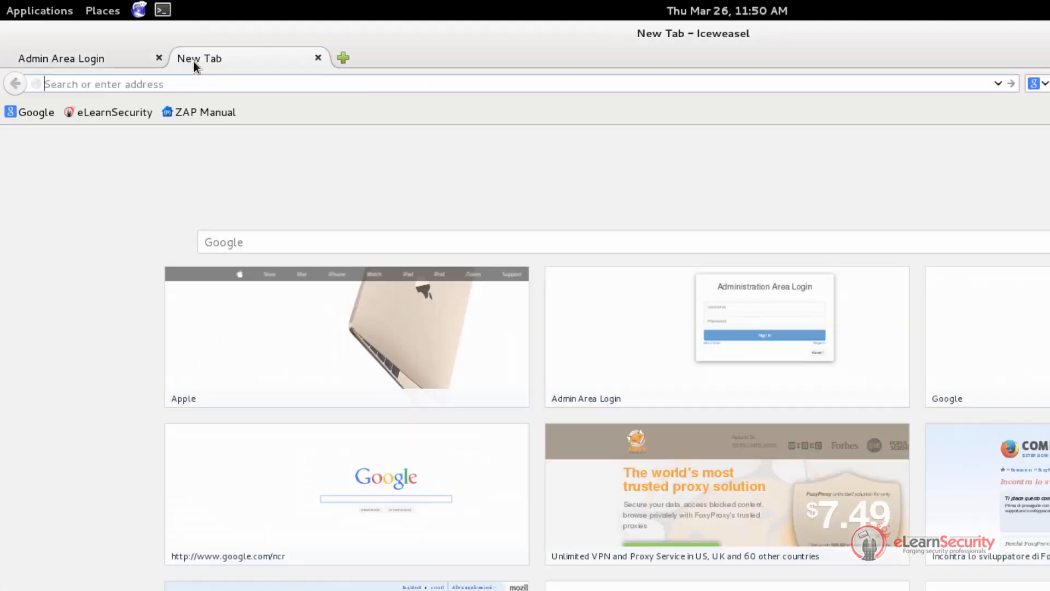
{"action": "left_click", "coordinate": [116, 113]}
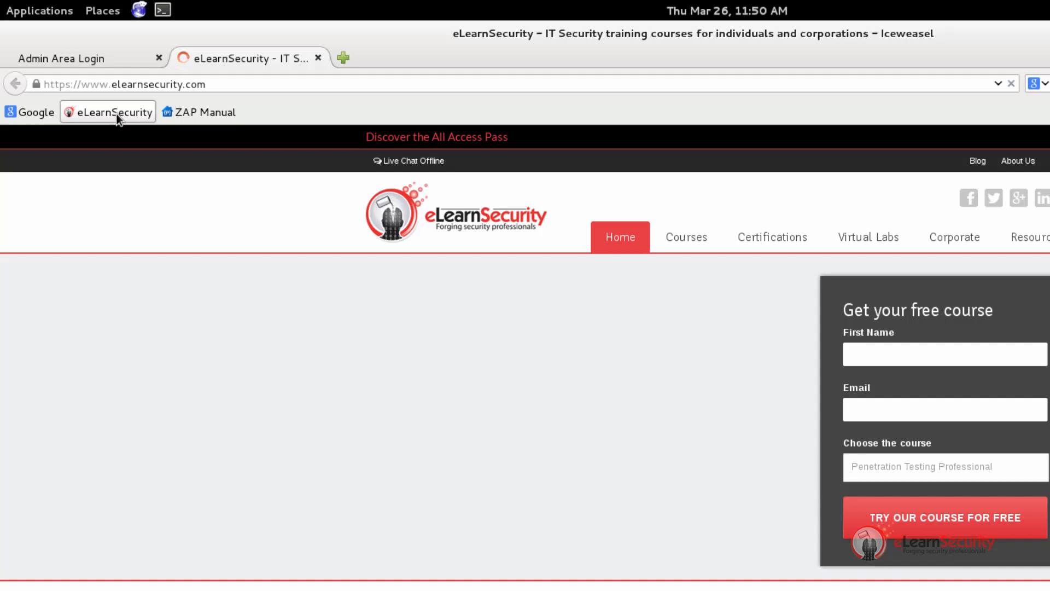
{"action": "left_click", "coordinate": [44, 60]}
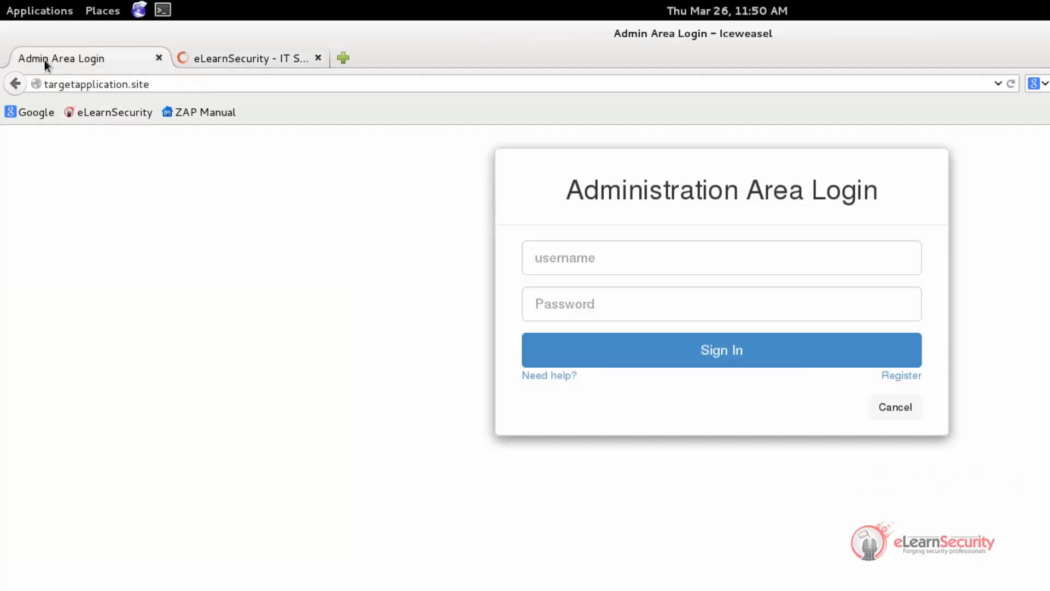
Sign in with test credentials, then view the intercepted login POST in ZAP's enlarged request editor
{"action": "left_click", "coordinate": [577, 258]}
{"action": "type", "text": "test"}
{"action": "key", "text": "Tab"}
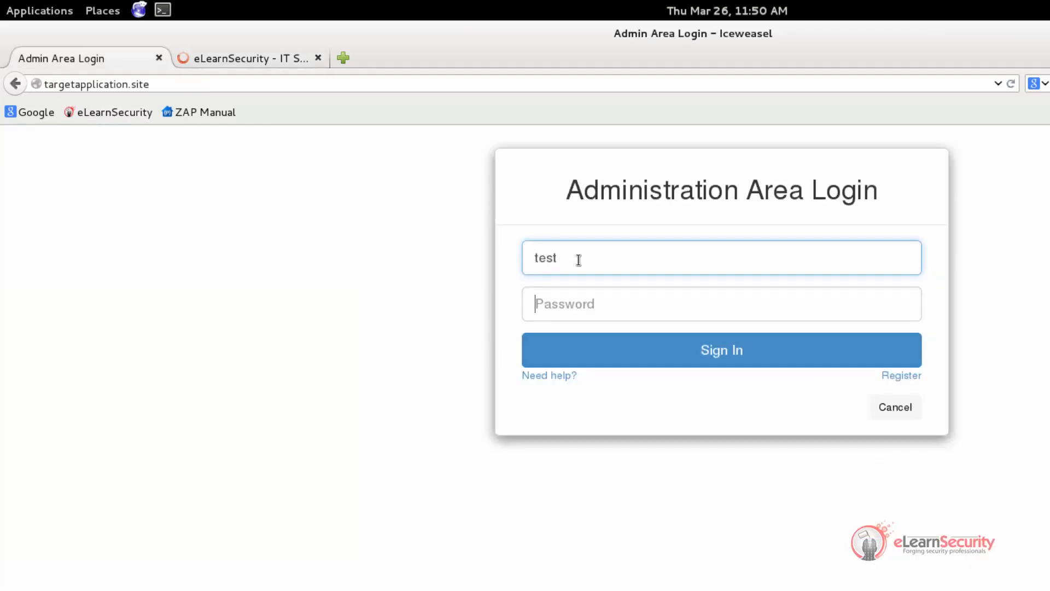
{"action": "type", "text": "test"}
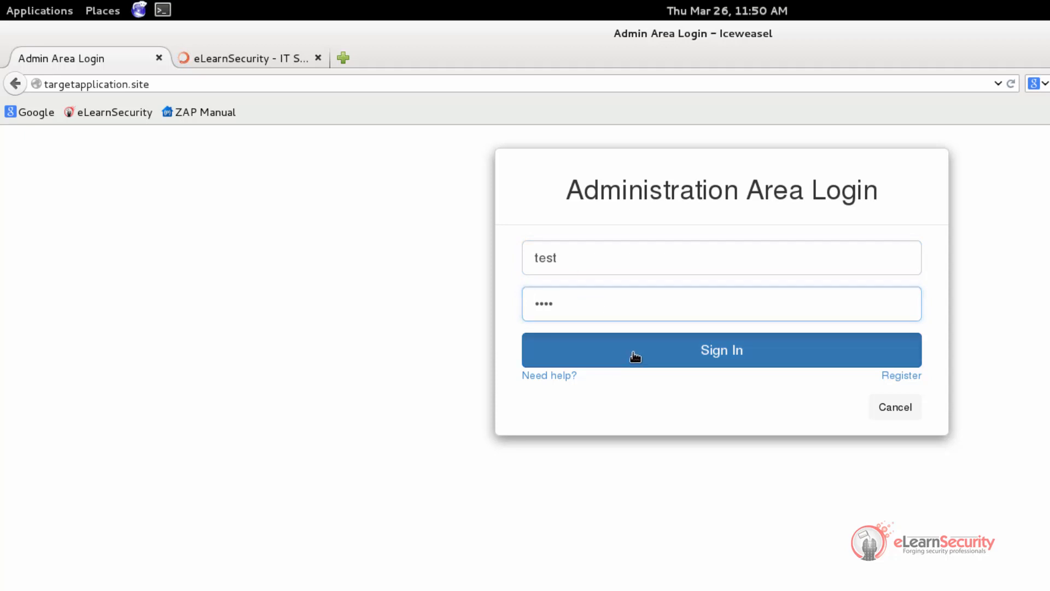
{"action": "left_click", "coordinate": [635, 356]}
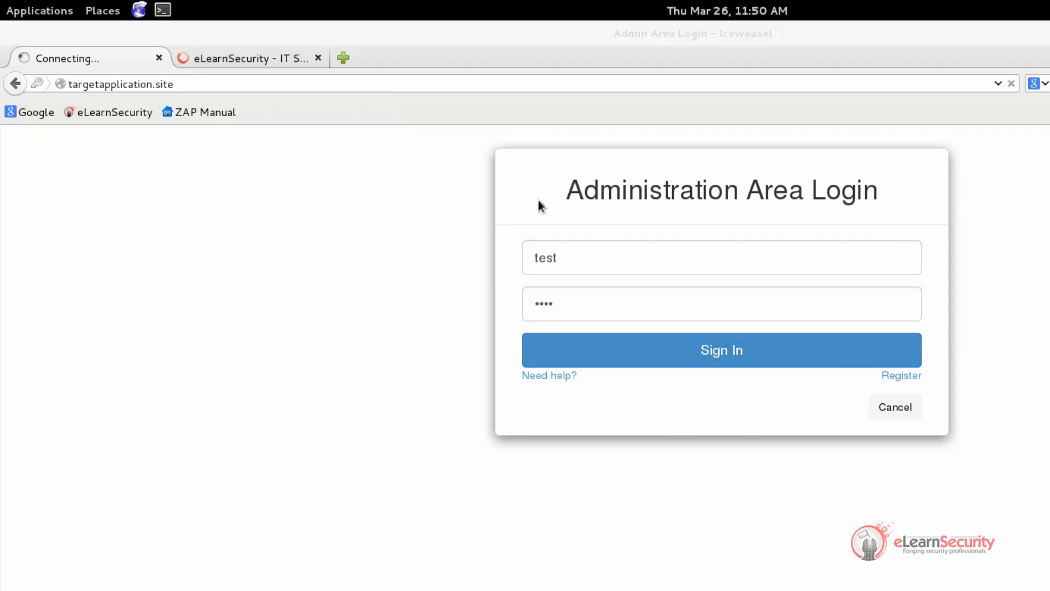
{"action": "key", "text": "alt+Tab"}
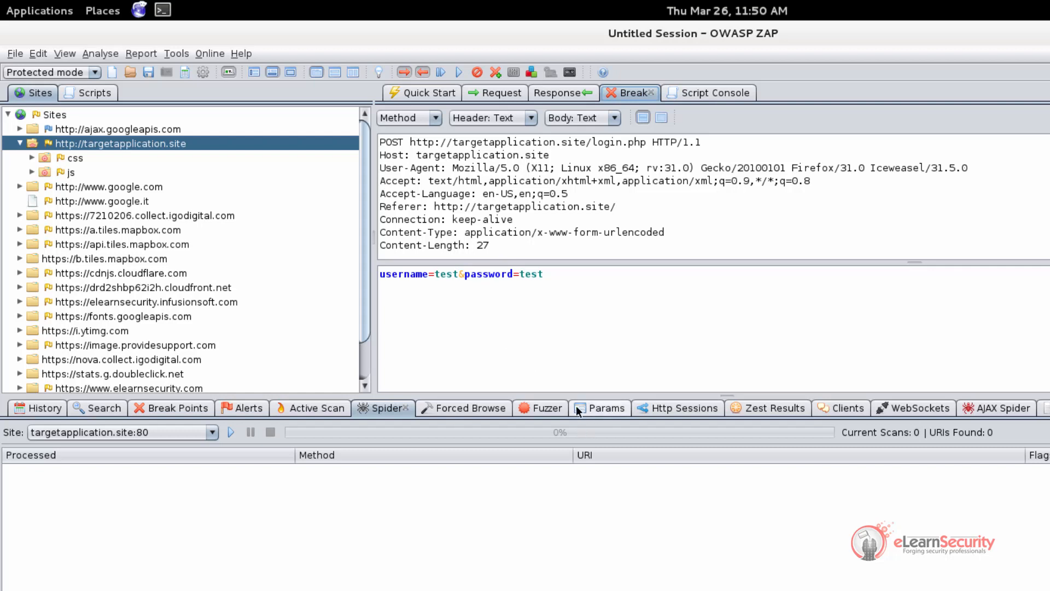
{"action": "left_click_drag", "start_coordinate": [576, 395], "coordinate": [576, 512]}
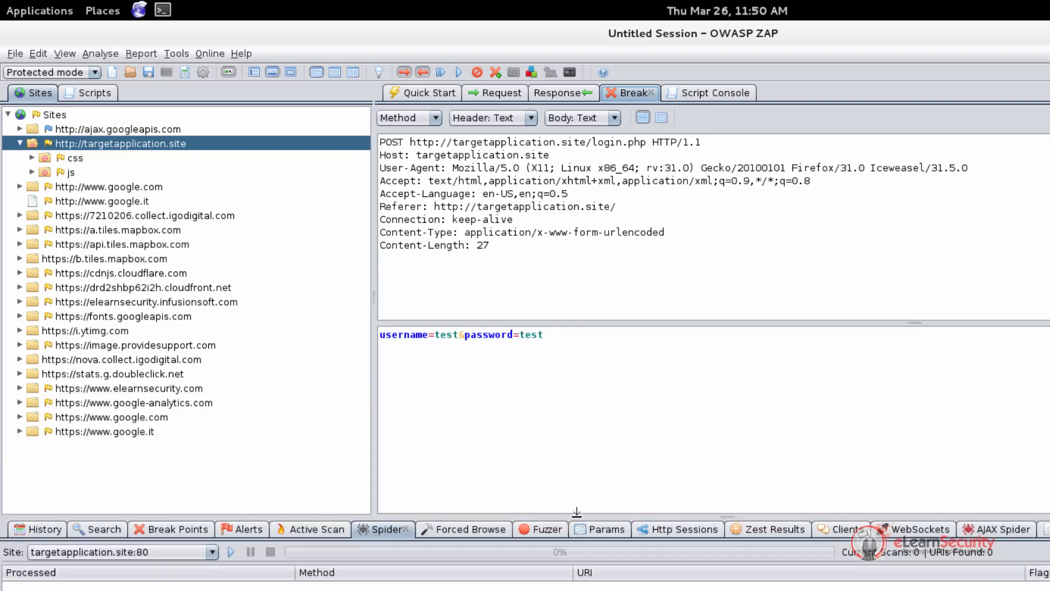
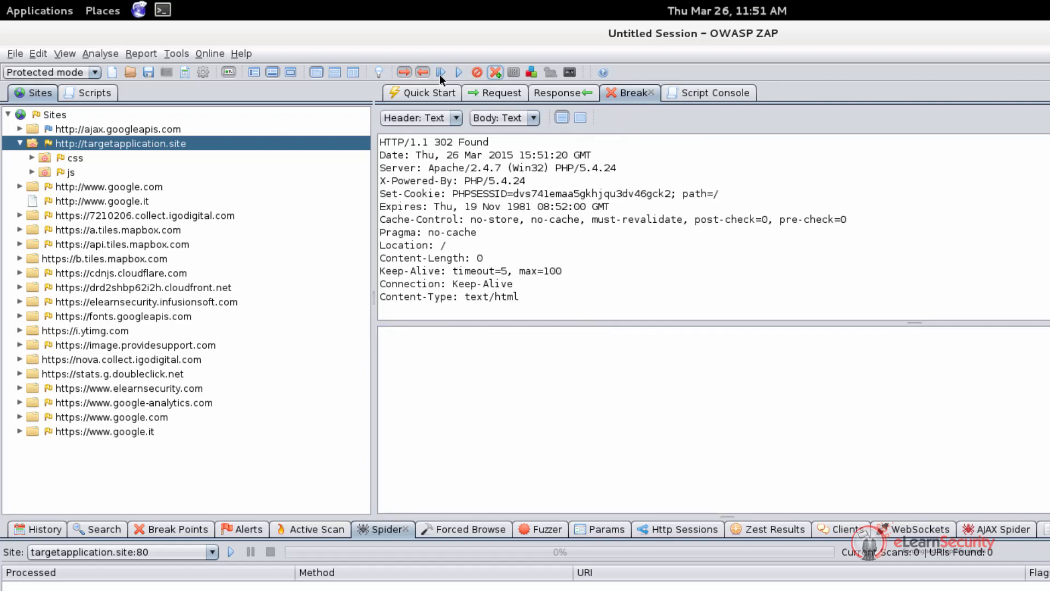
Step past the 302 login response to catch the follow-up GET to targetapplication.site
{"action": "left_click", "coordinate": [439, 75]}
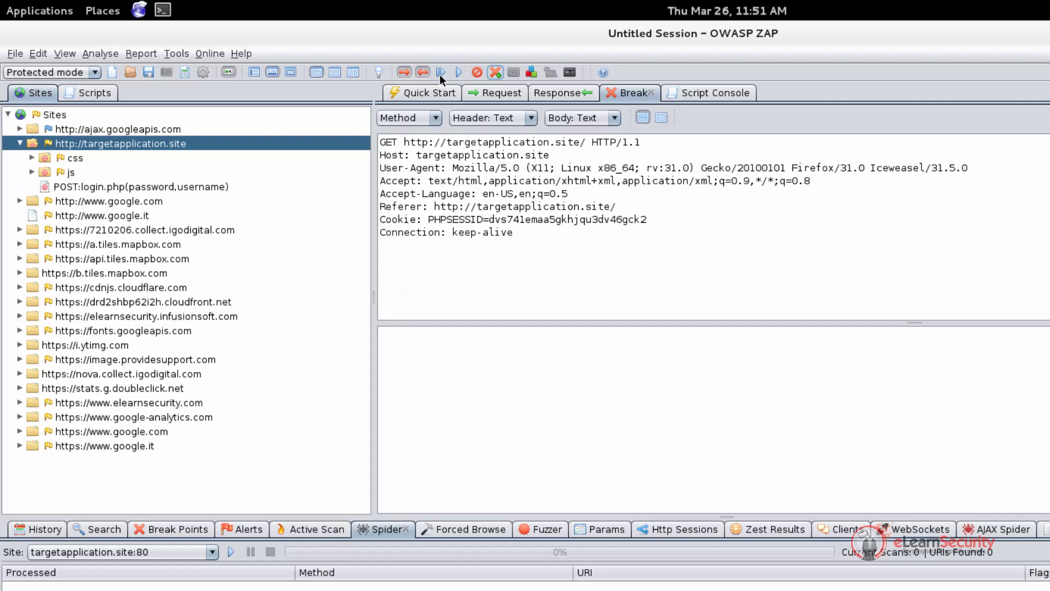
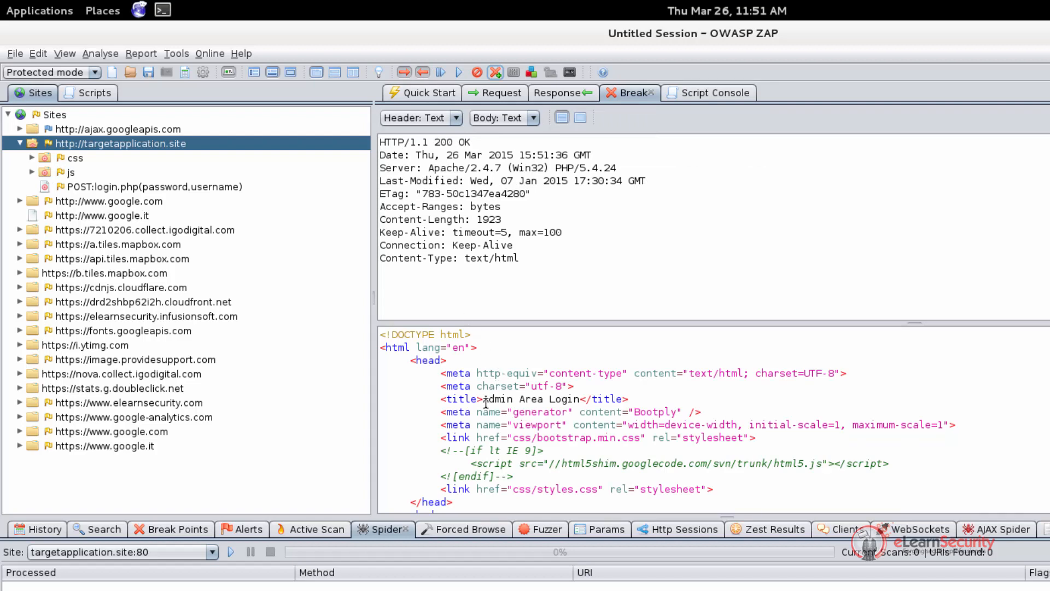
Replace the response body's h1 'Administration Area Login' with 'Test - Message changed'
{"action": "left_click_drag", "start_coordinate": [484, 398], "coordinate": [579, 400]}
{"action": "left_click", "coordinate": [578, 399]}
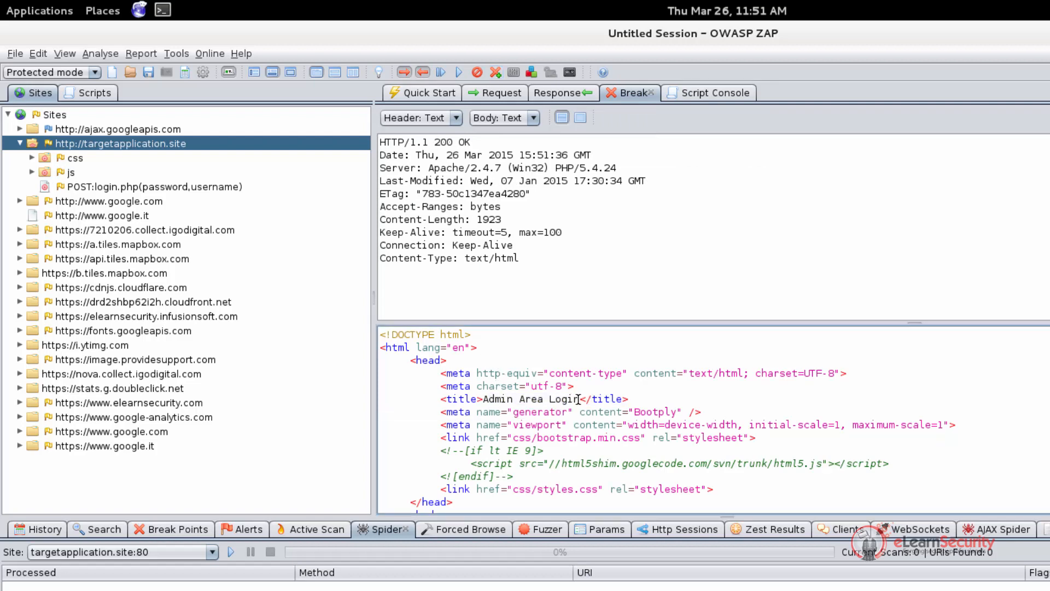
{"action": "scroll", "coordinate": [578, 400], "scroll_direction": "down", "scroll_amount": 4}
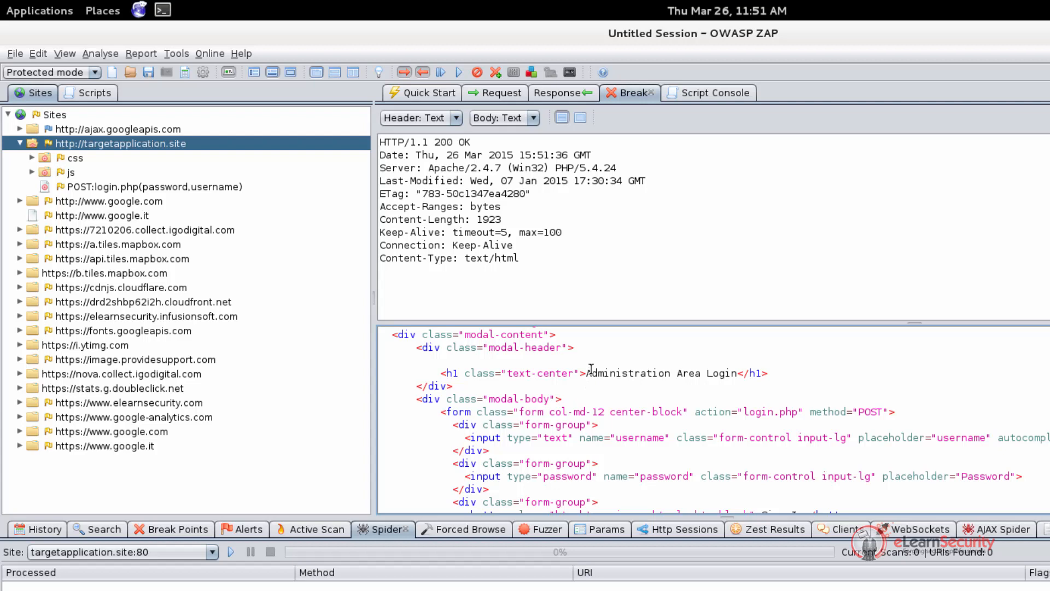
{"action": "left_click_drag", "start_coordinate": [587, 373], "coordinate": [734, 376]}
{"action": "type", "text": "Test - Message changed"}
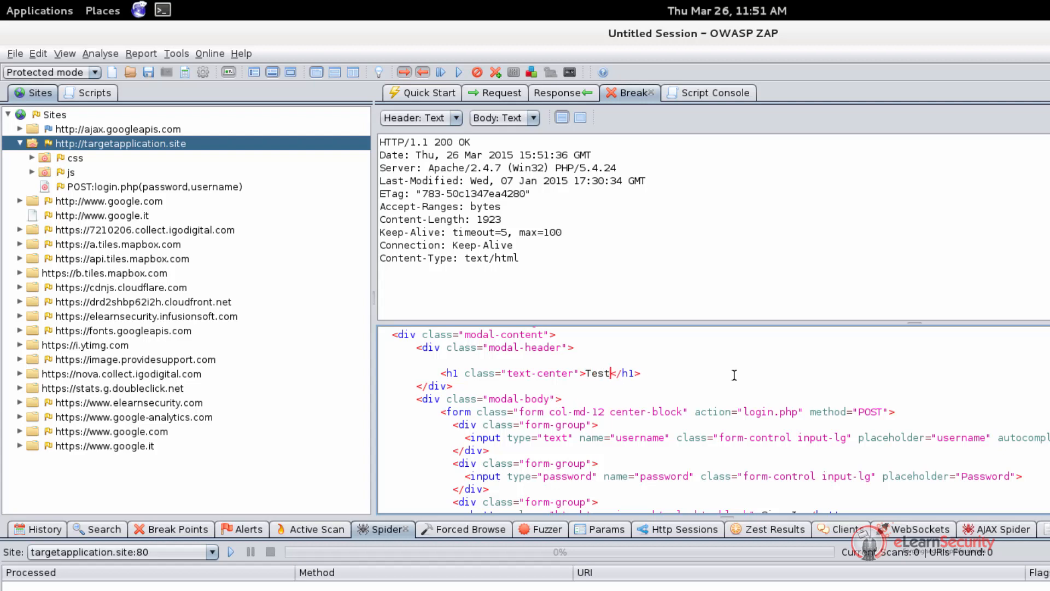
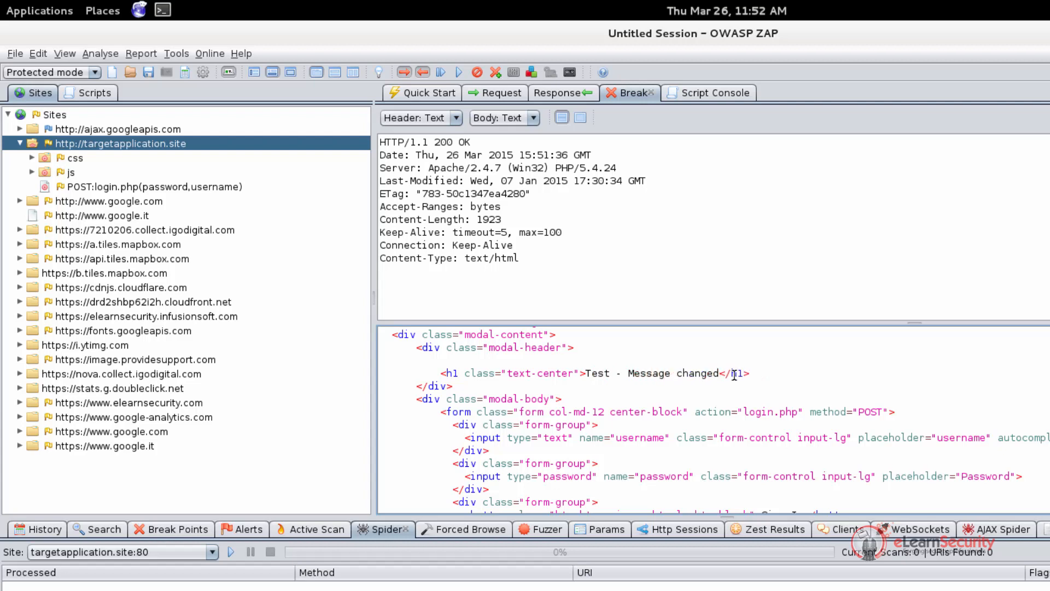
Forward the edited response and confirm the Iceweasel login page heading reads 'Test - Message changed'
{"action": "left_click", "coordinate": [440, 72]}
{"action": "key", "text": "alt+Tab"}
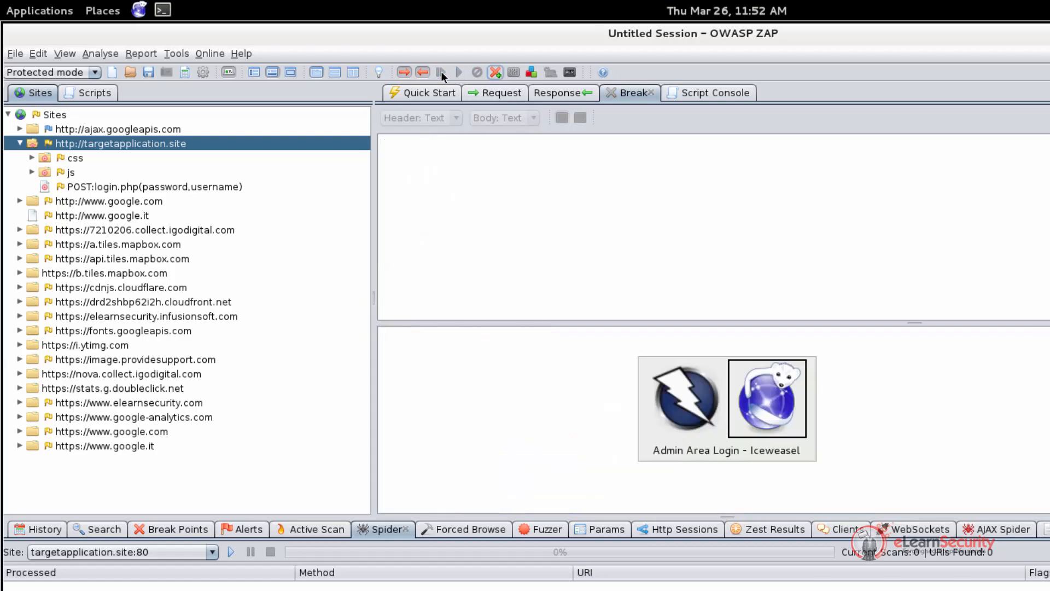
{"action": "left_click_drag", "start_coordinate": [544, 192], "coordinate": [897, 198]}
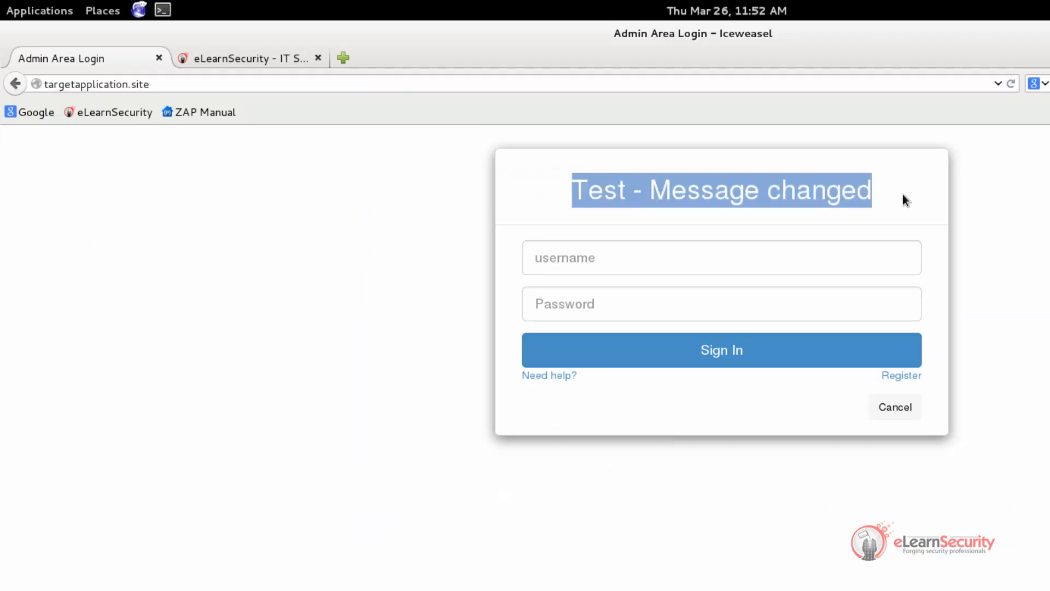